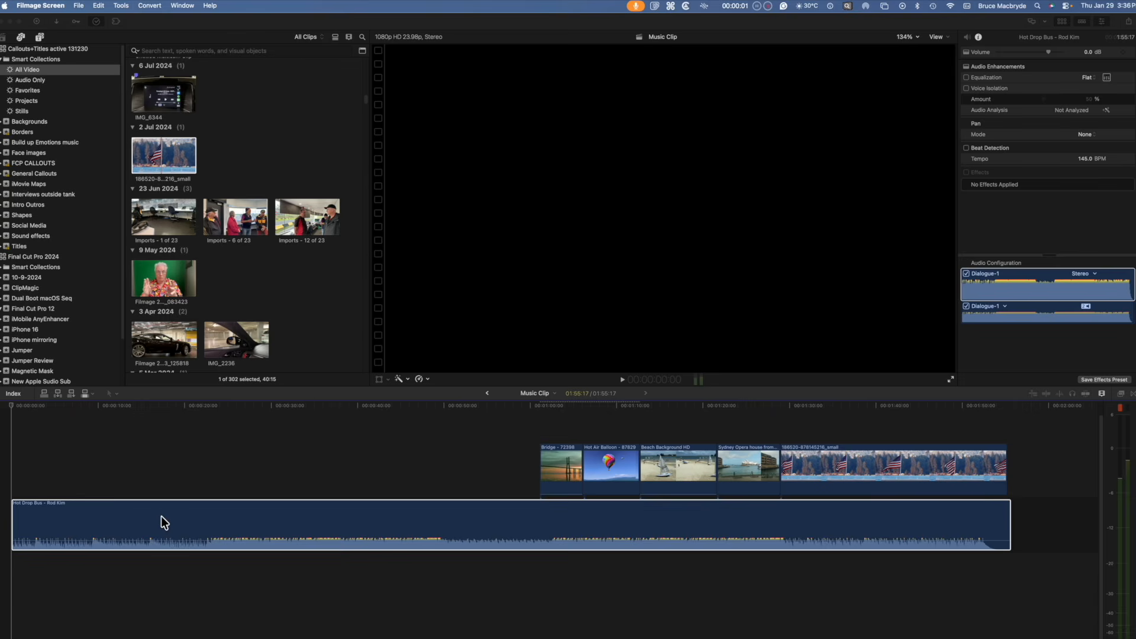
Step: Enable beat detection on the Hot Drop Bus music clip
right_click(168, 517)
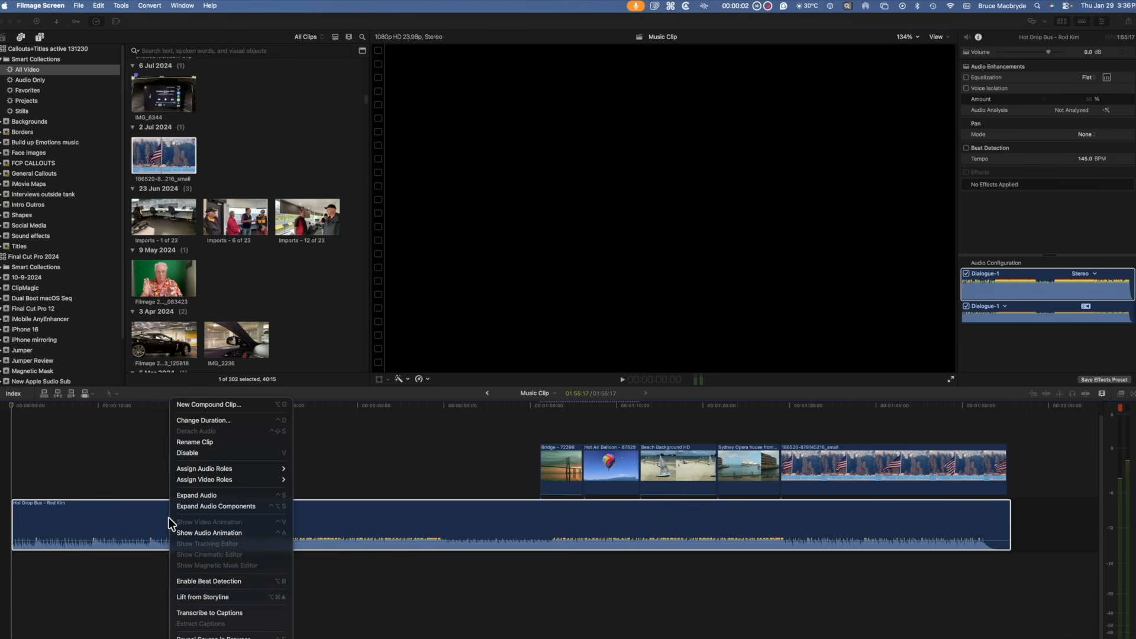
left_click(204, 579)
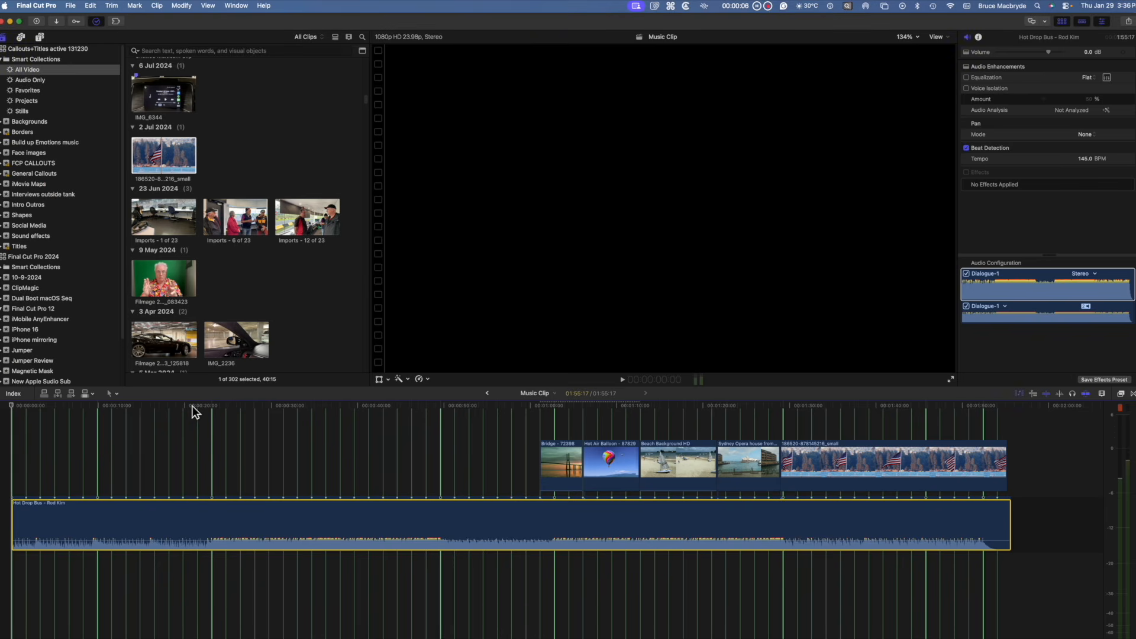
left_click(193, 405)
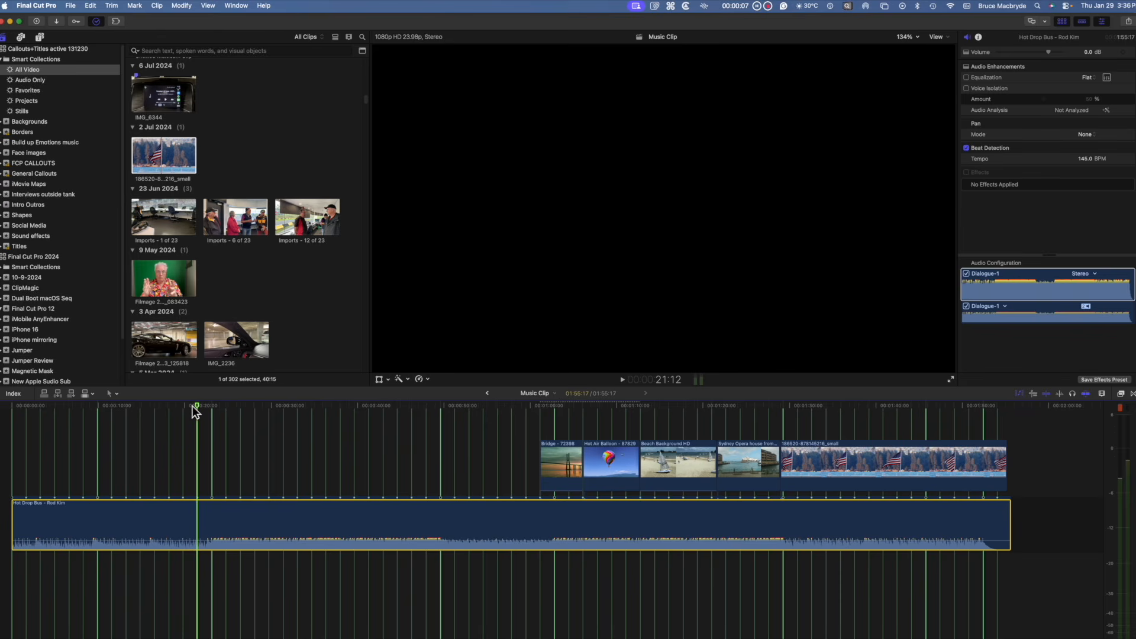
Step: Trim the music clip's start up to the first beat marker and slide the five video clips to the beginning of the timeline
left_click_drag(17, 526, 212, 530)
left_click(539, 445)
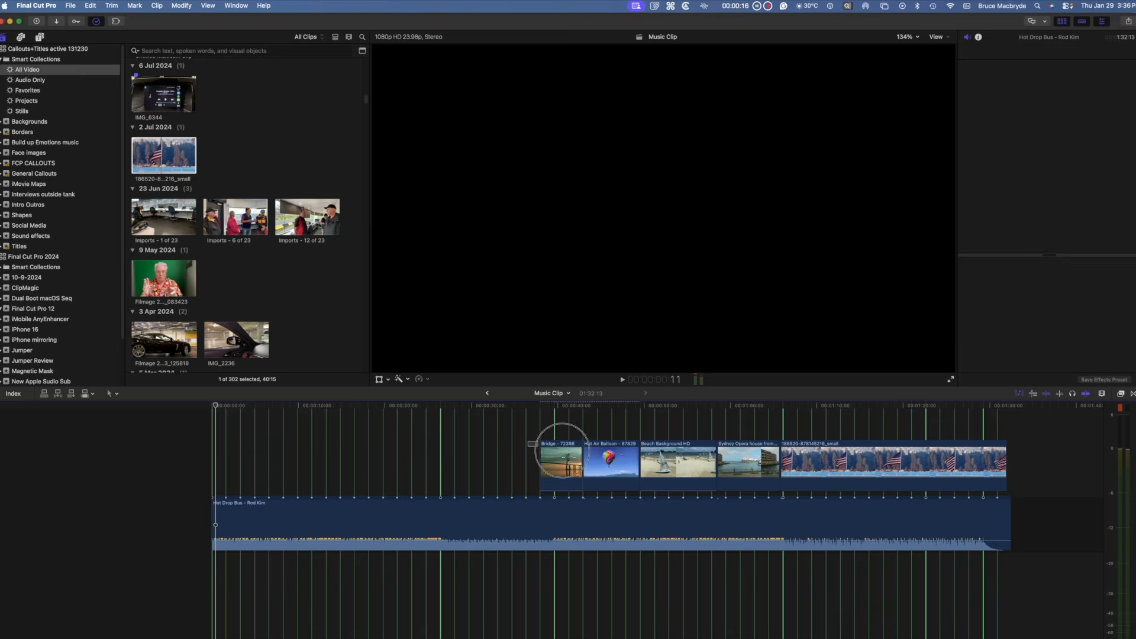
left_click_drag(540, 445, 925, 456)
left_click_drag(563, 467, 233, 470)
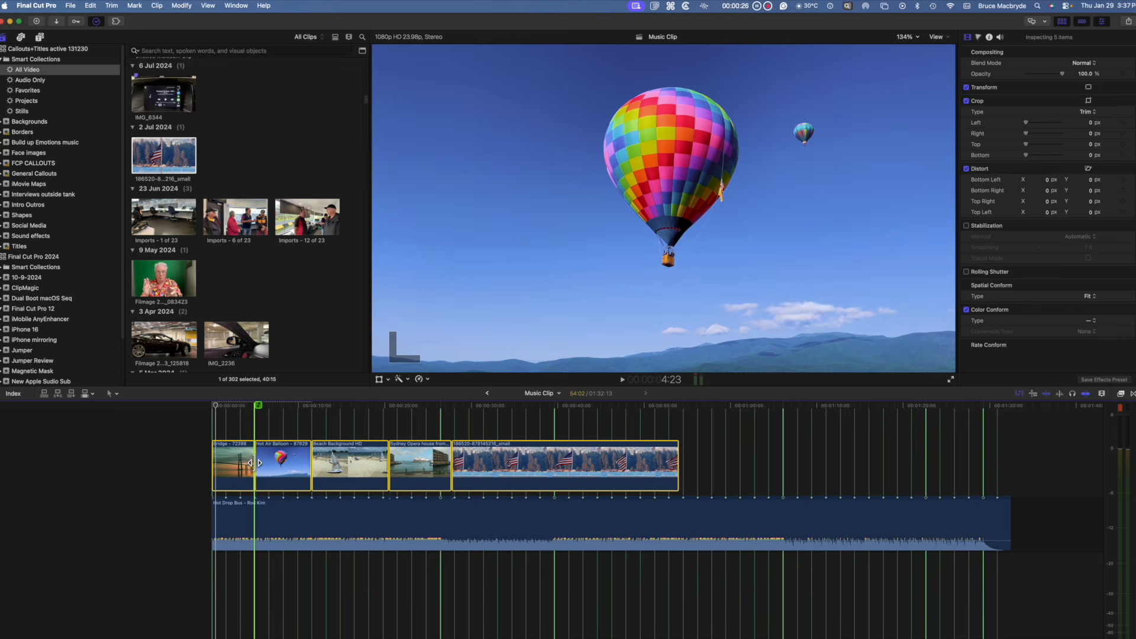
Step: Trim the ends of the Bridge, Hot Air Balloon, Beach and Sydney Opera House clips to line up with beat markers
left_click_drag(254, 463, 240, 467)
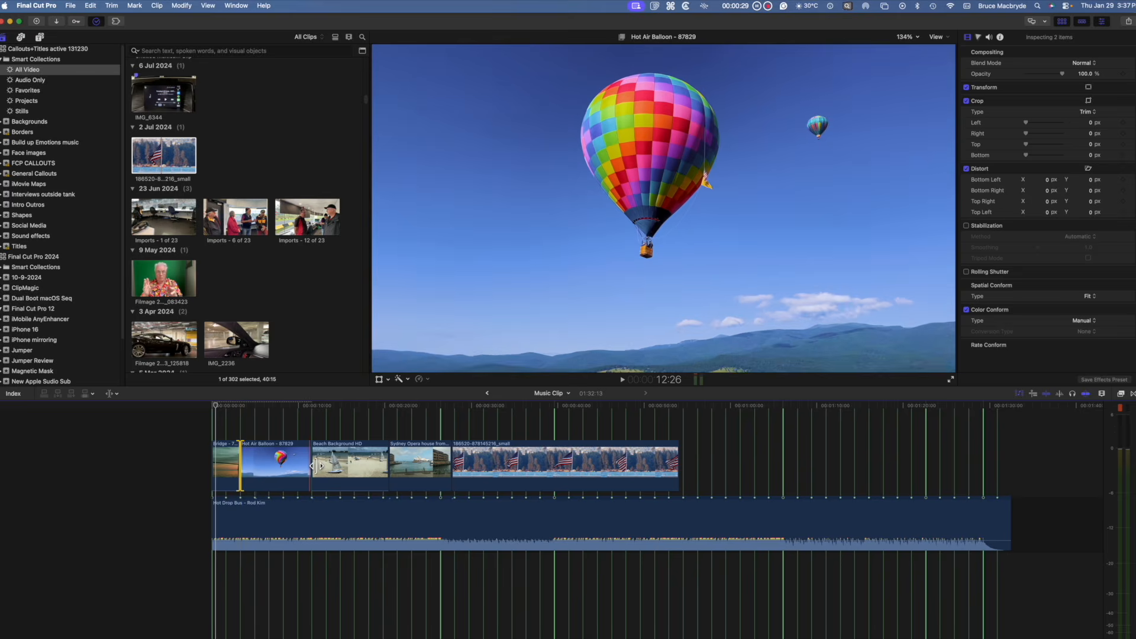
left_click_drag(318, 467, 269, 468)
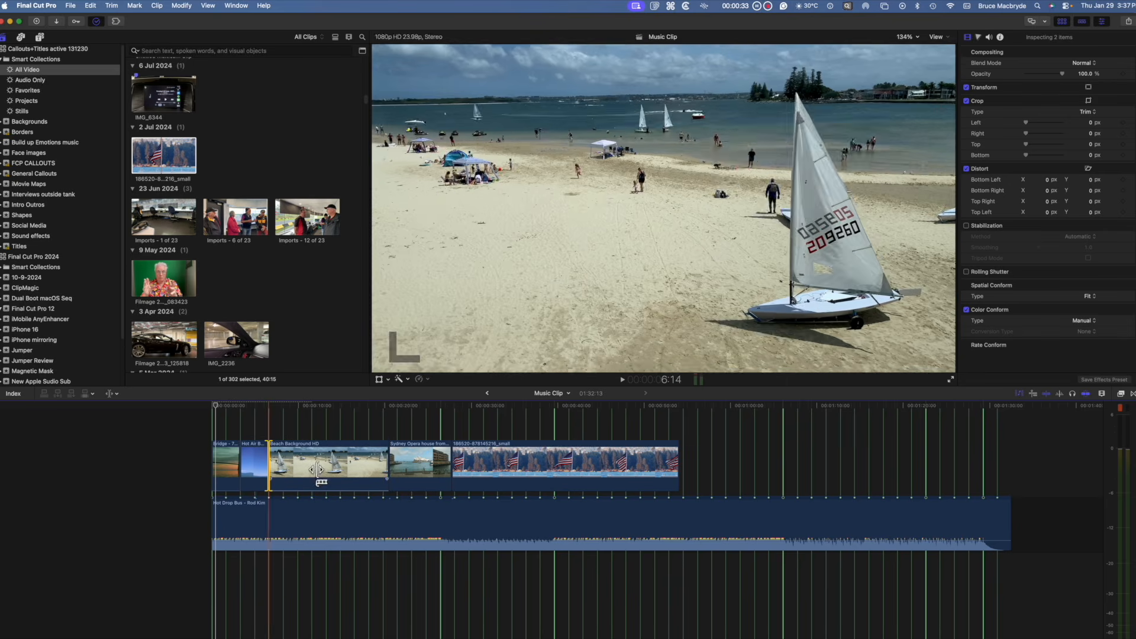
left_click_drag(389, 466, 326, 466)
left_click_drag(455, 468, 369, 467)
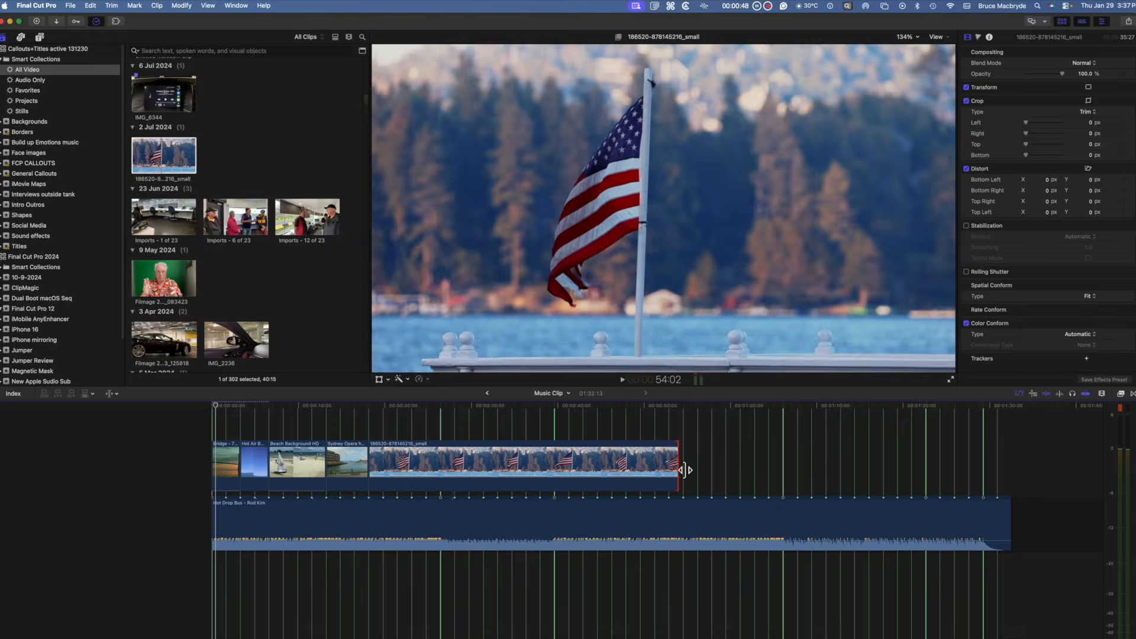
Step: Shorten the flag clip's end to a beat marker
left_click(680, 467)
left_click_drag(679, 469, 410, 478)
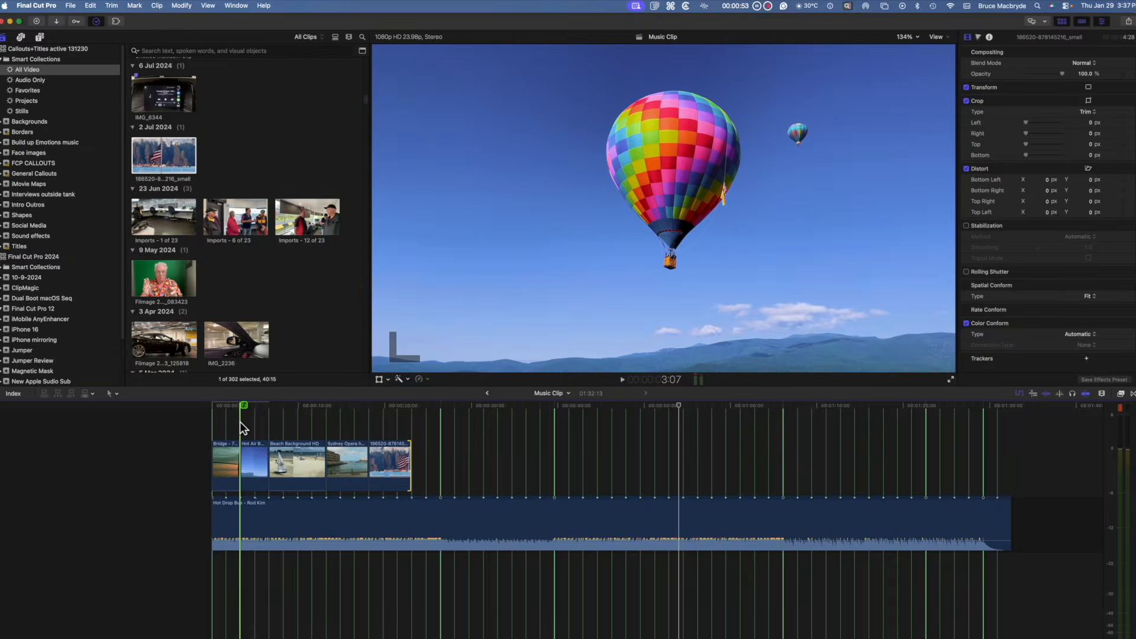
Step: Play the edited sequence back from the start
left_click(212, 409)
key("space")
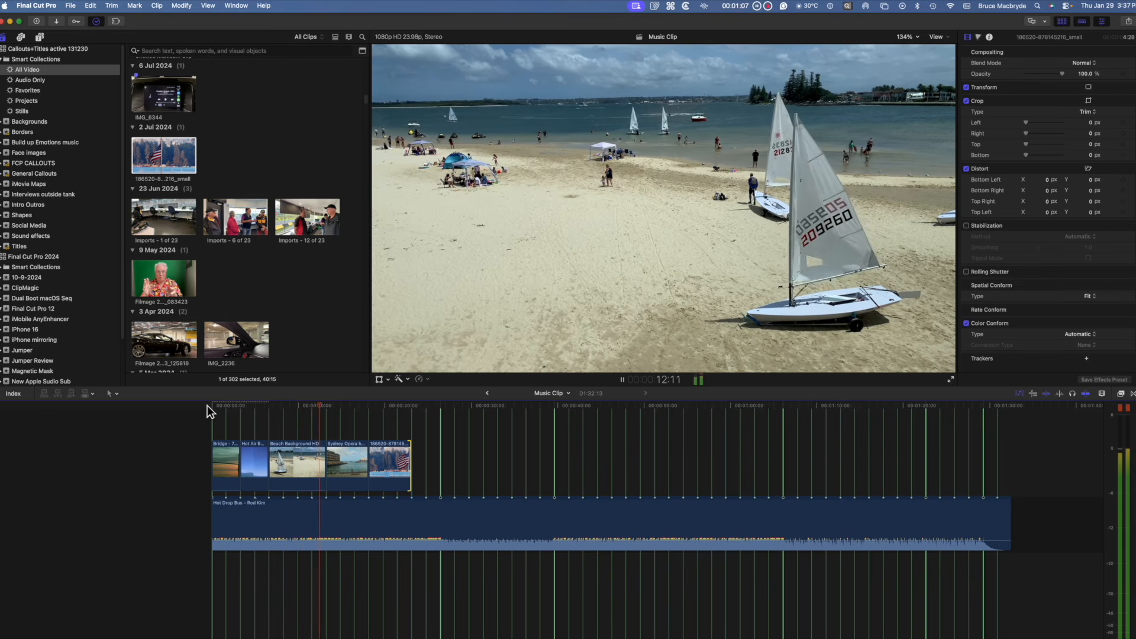
key("space")
Step: Blade the music clip at the playhead and again near its end
left_click(325, 513)
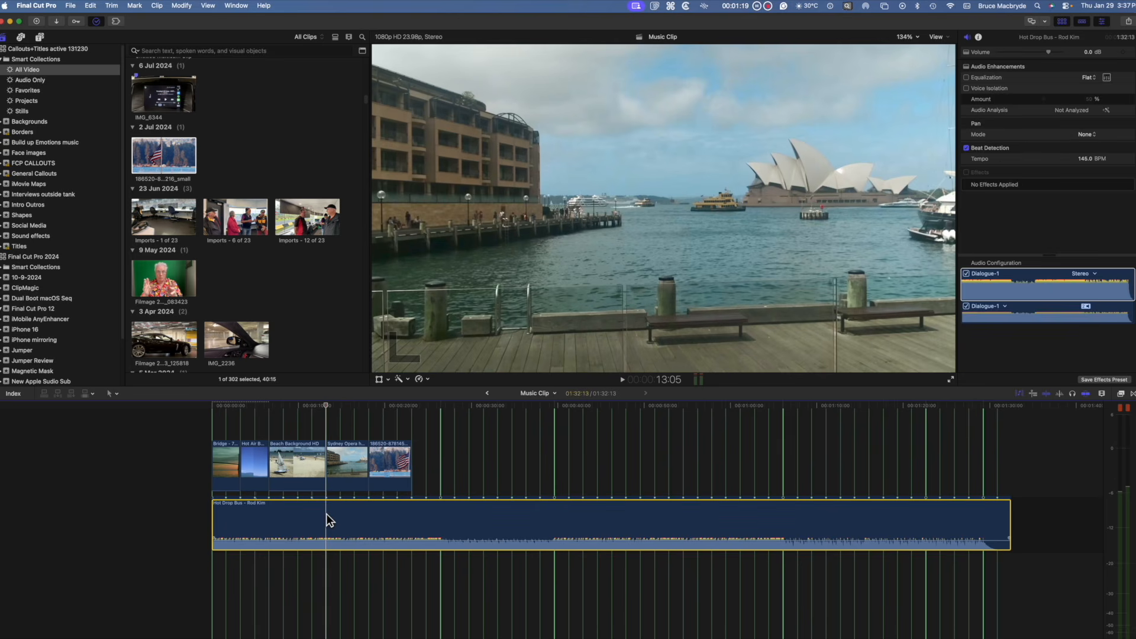
key("super+b")
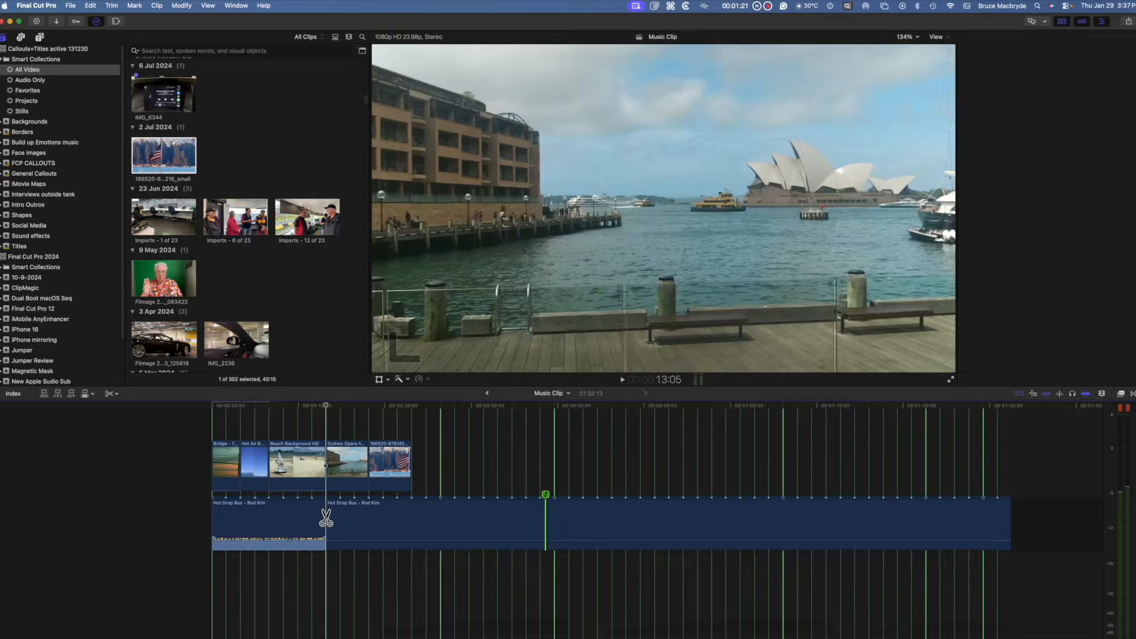
key("super+b")
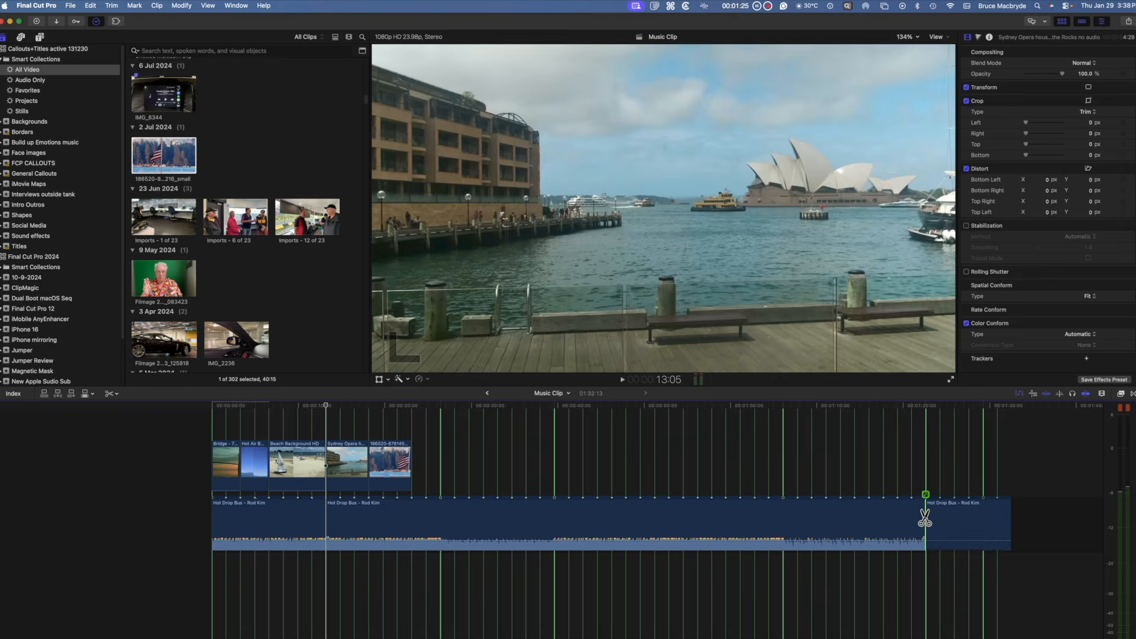
Step: Delete the middle music section and move the music's ending segment left to close the gap
left_click(869, 524)
key("Delete")
key("shift+z")
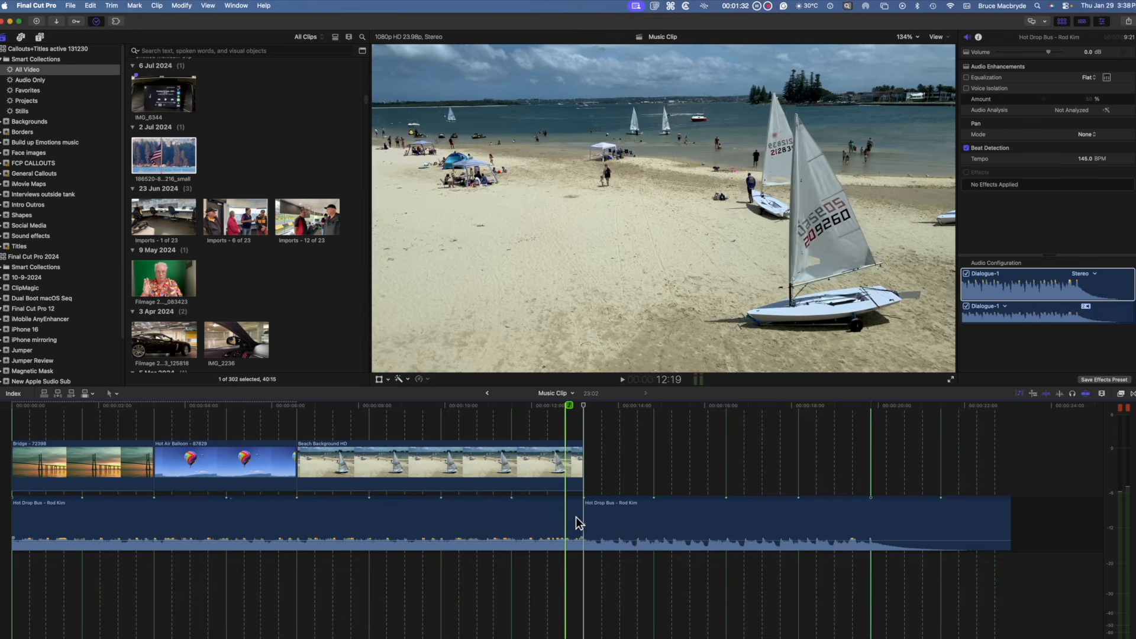
left_click(583, 519)
left_click_drag(582, 520, 297, 520)
Step: Extend the beach clip's end and trim the music's end to the same point, then play it back
left_click_drag(585, 474, 654, 472)
left_click_drag(723, 520, 652, 520)
key("space")
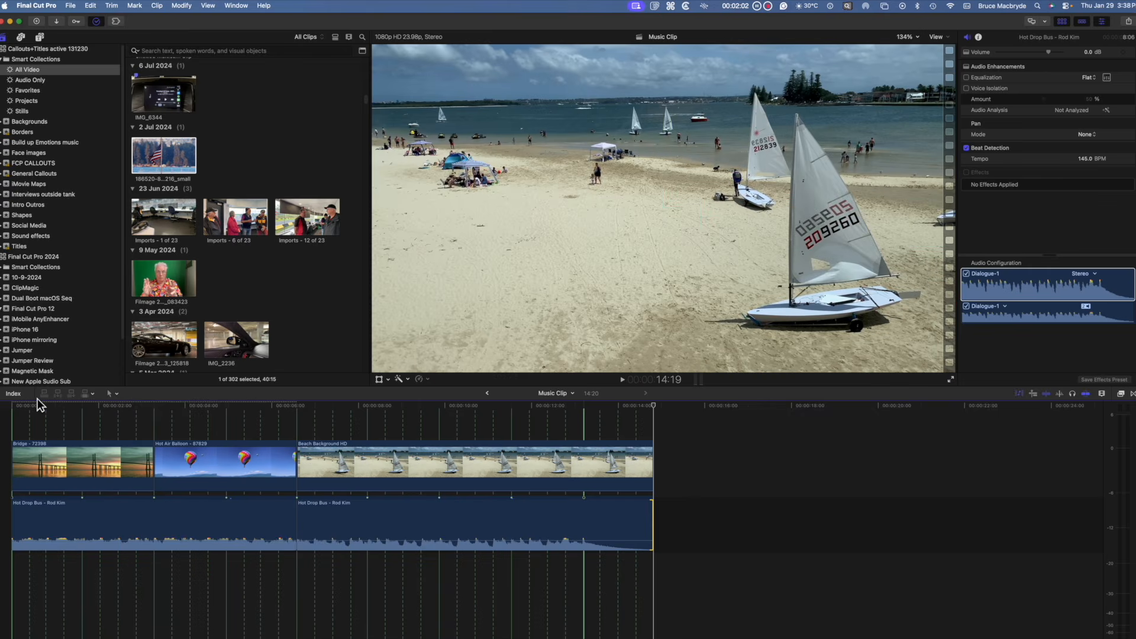
Step: Select all music clips in the other project's timeline and enable beat detection on them
left_click_drag(73, 452, 842, 588)
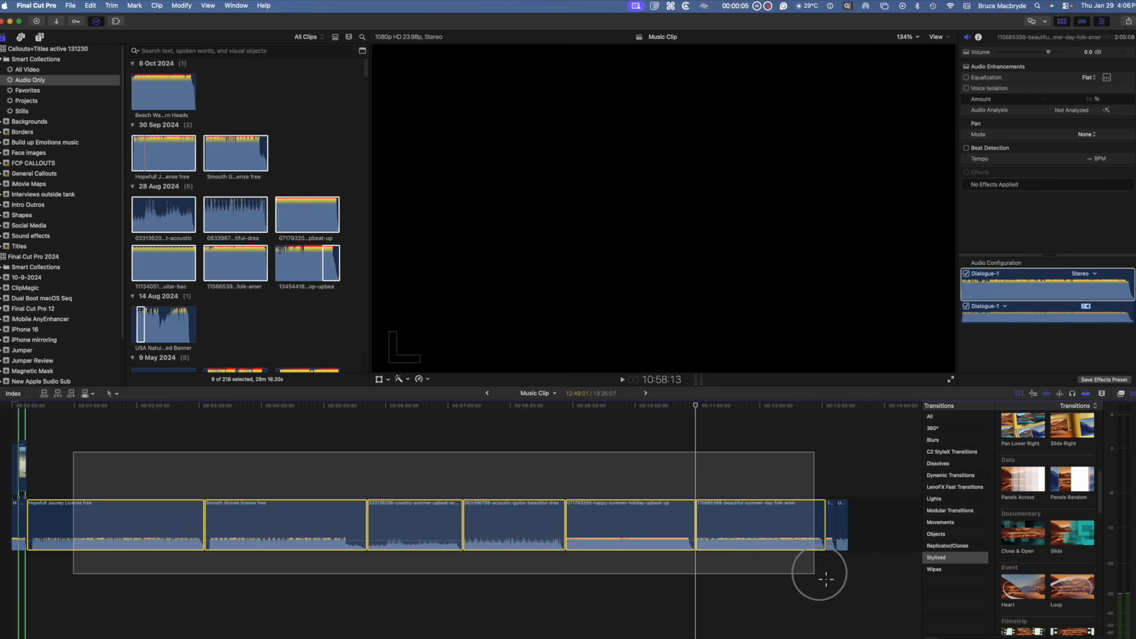
right_click(515, 523)
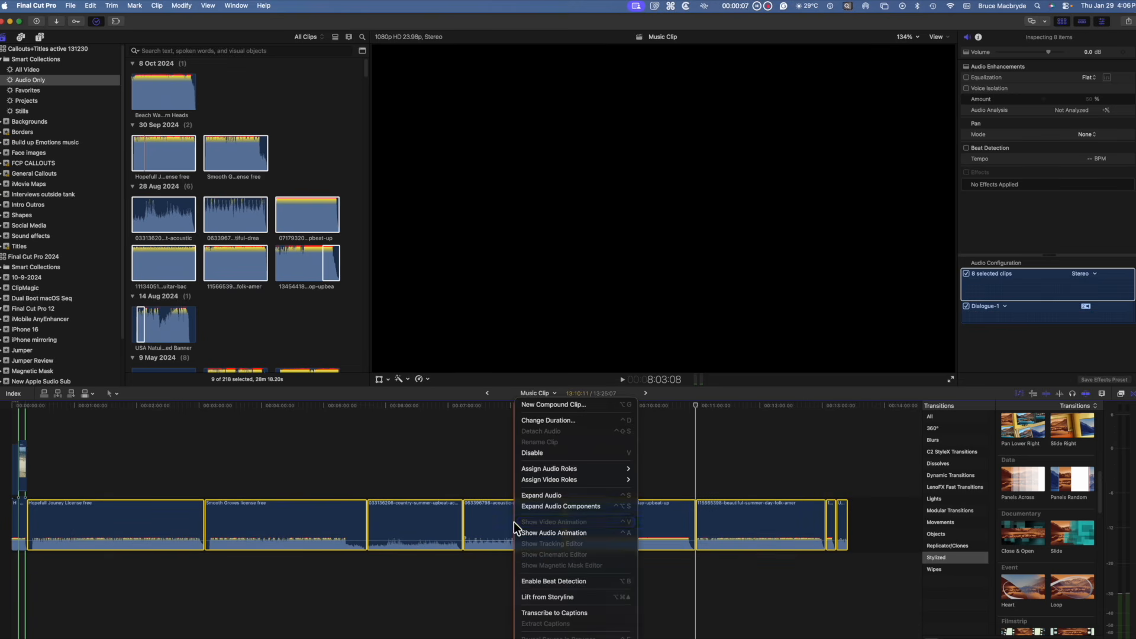
left_click(549, 577)
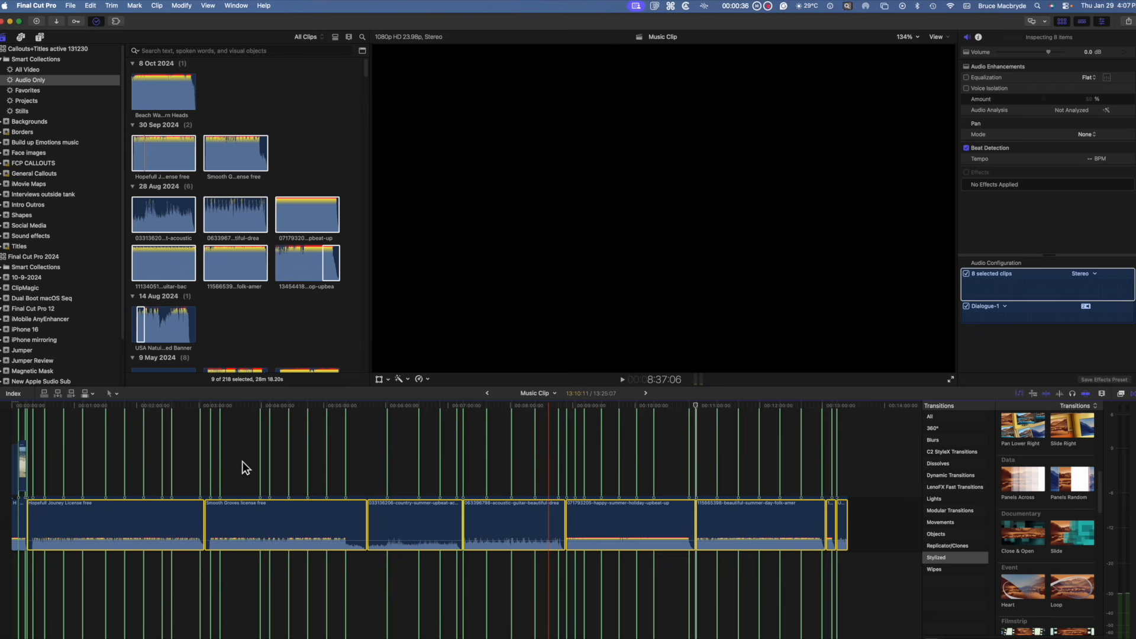
Step: Disable beat detection on the Smooth Groves music clip
left_click(256, 469)
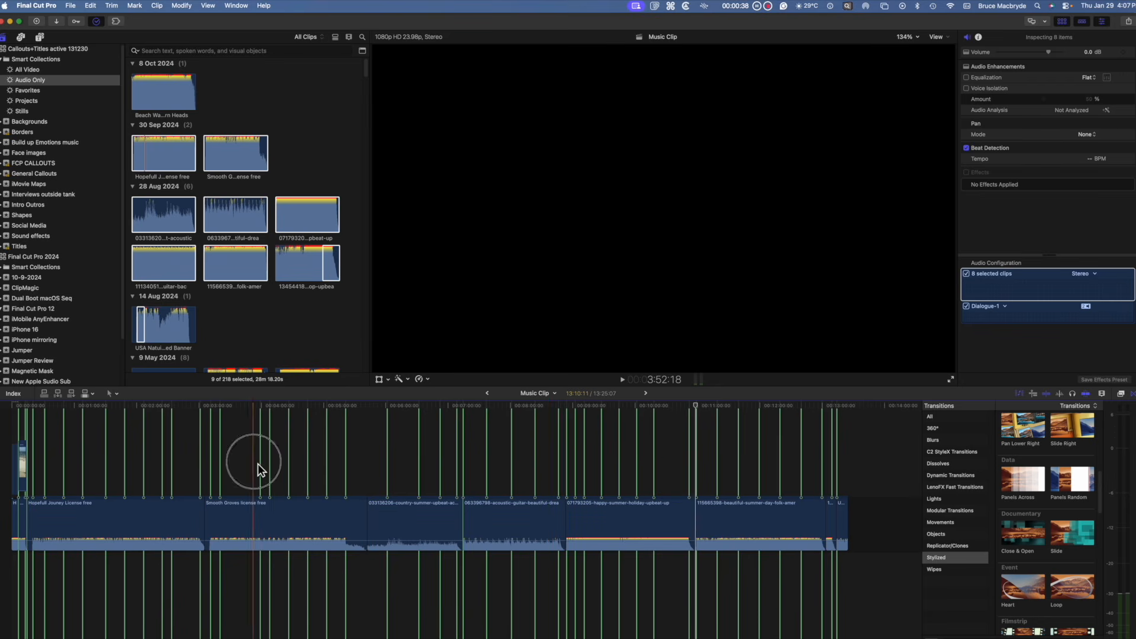
right_click(276, 518)
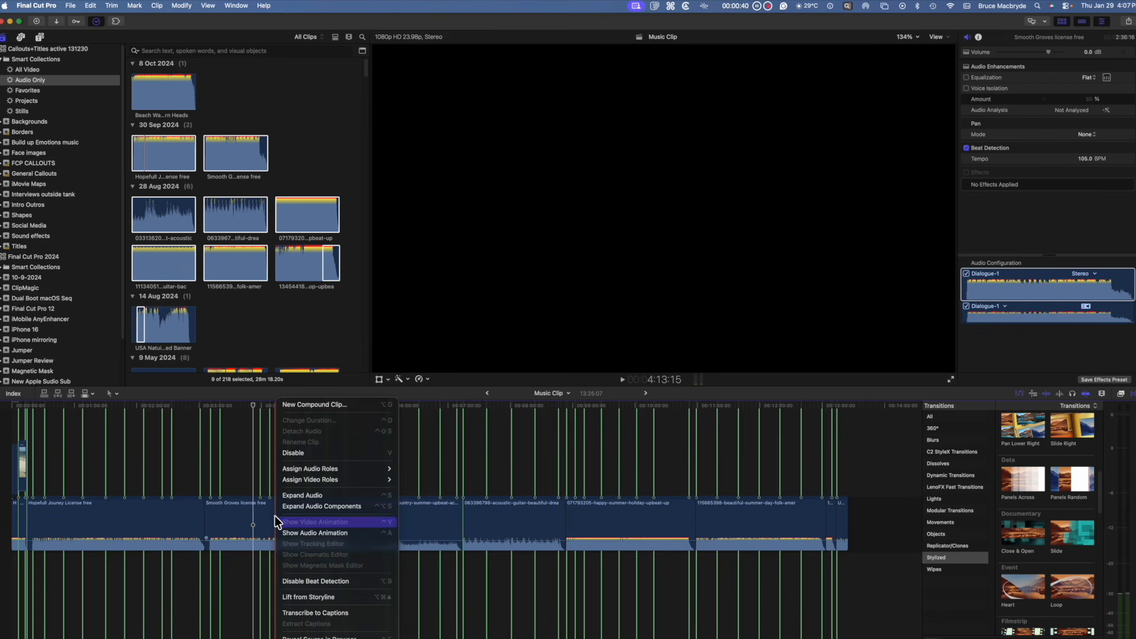
left_click(293, 580)
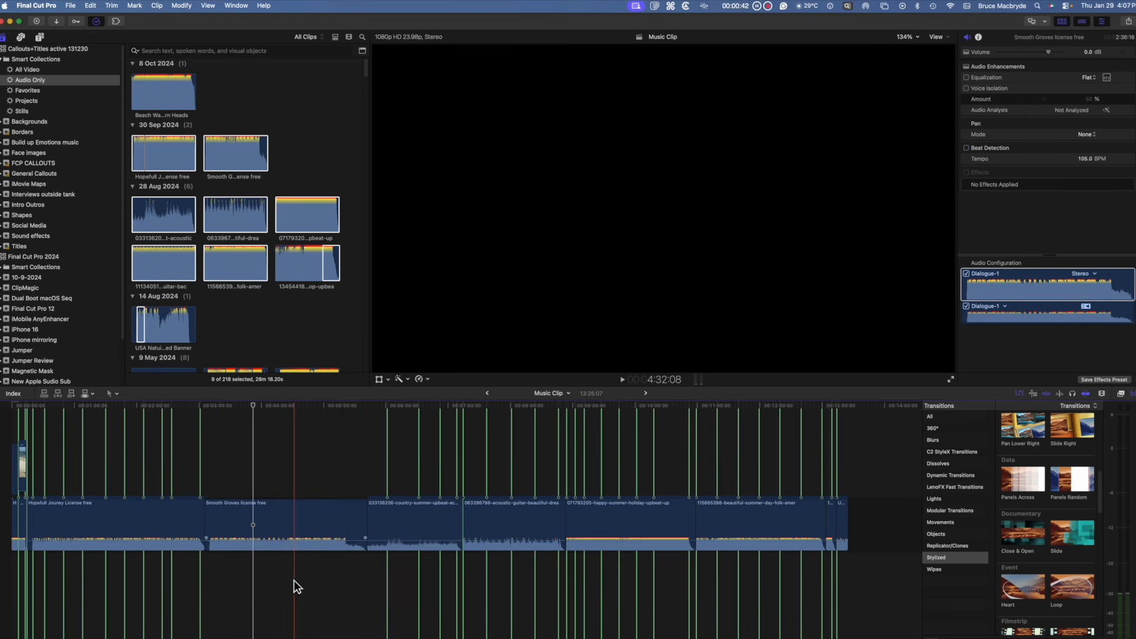
Step: Re-enable beat detection on the Smooth Groves clip and select it
right_click(286, 516)
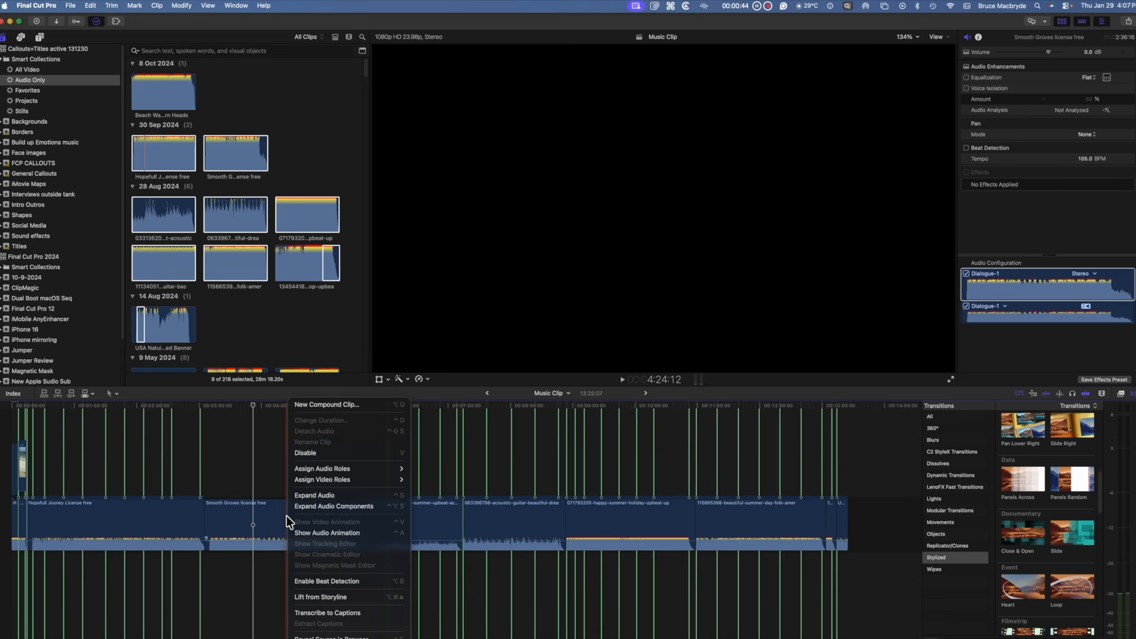
left_click(322, 580)
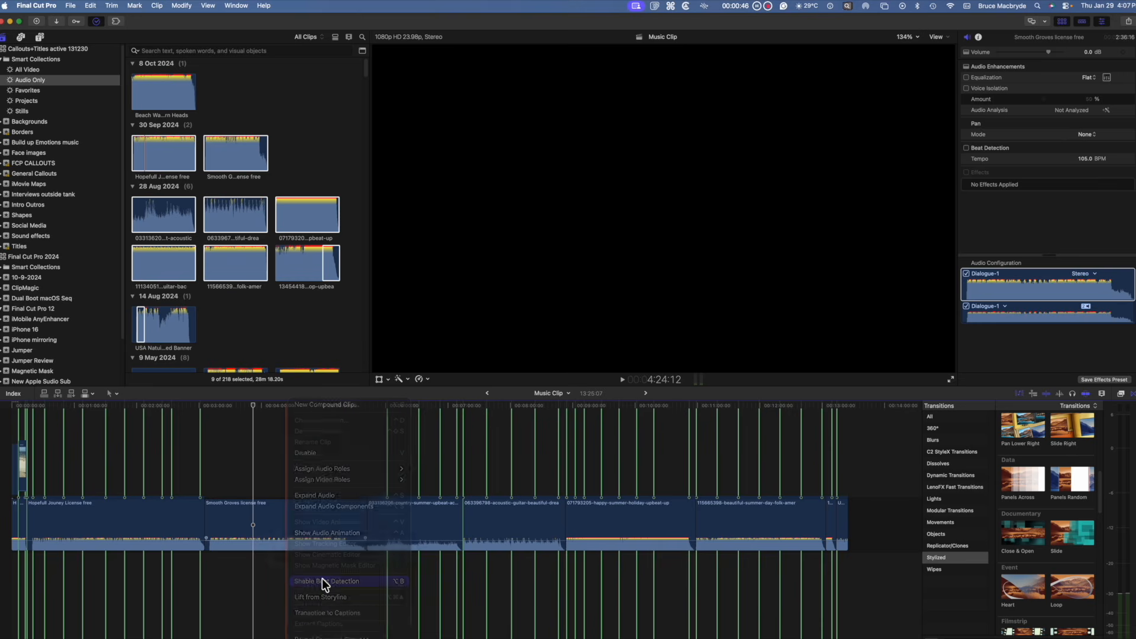
left_click(307, 517)
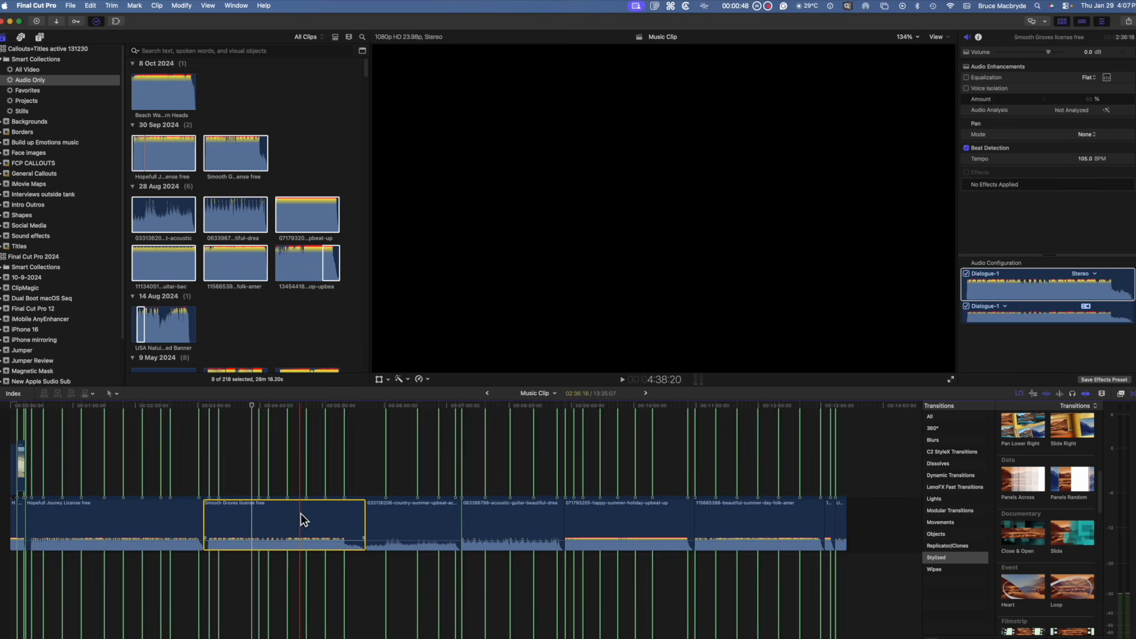
Step: Hide and reshow the beat markers, then uncheck Beat Detection for the selected clip
left_click(1019, 393)
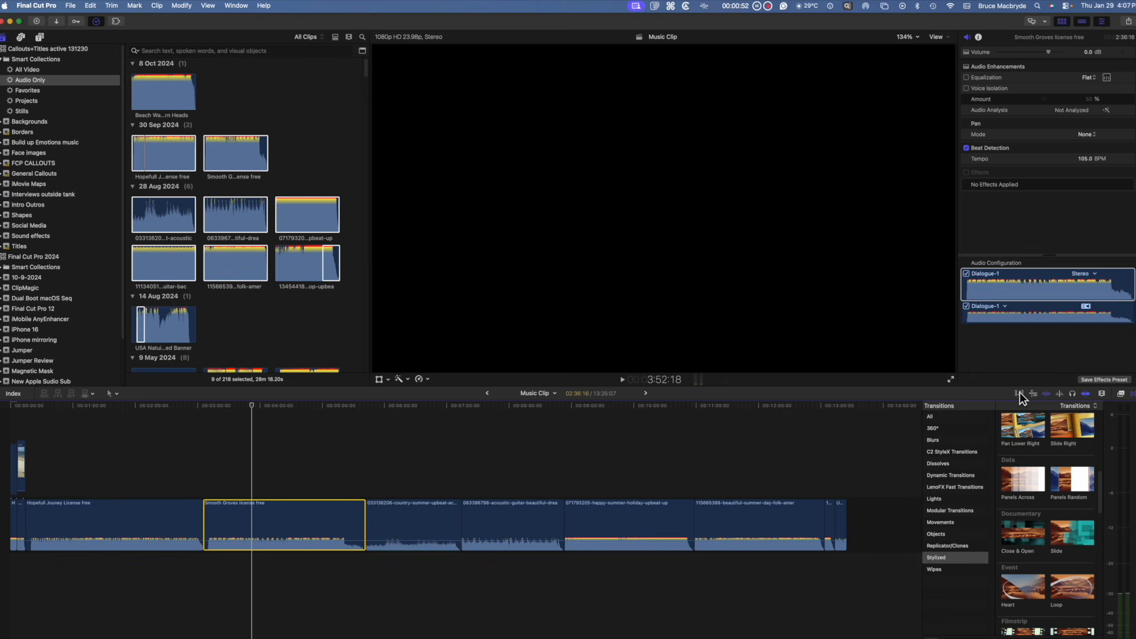
left_click(1019, 393)
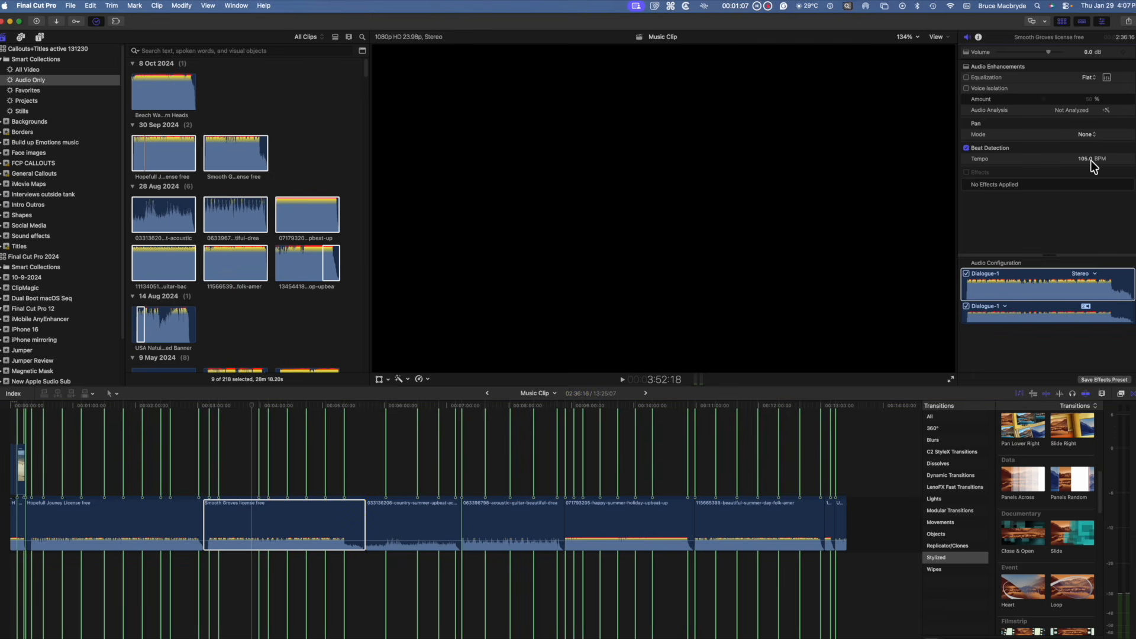
left_click(966, 148)
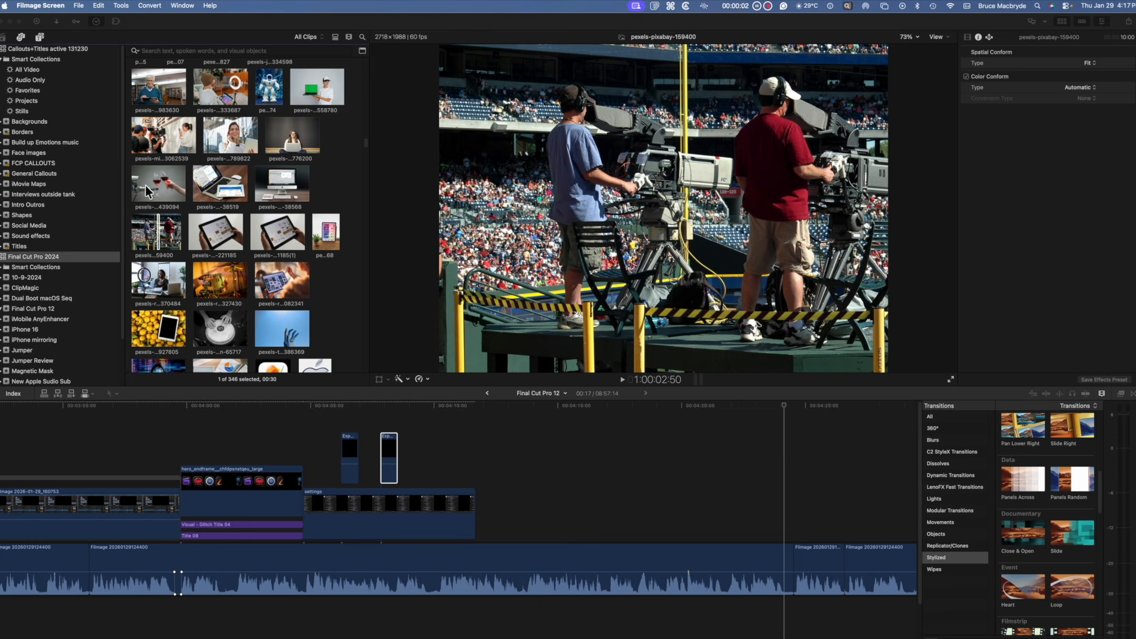
Step: Open Analyze and Fix for the stadium camera-operators clip in the browser
left_click(152, 237)
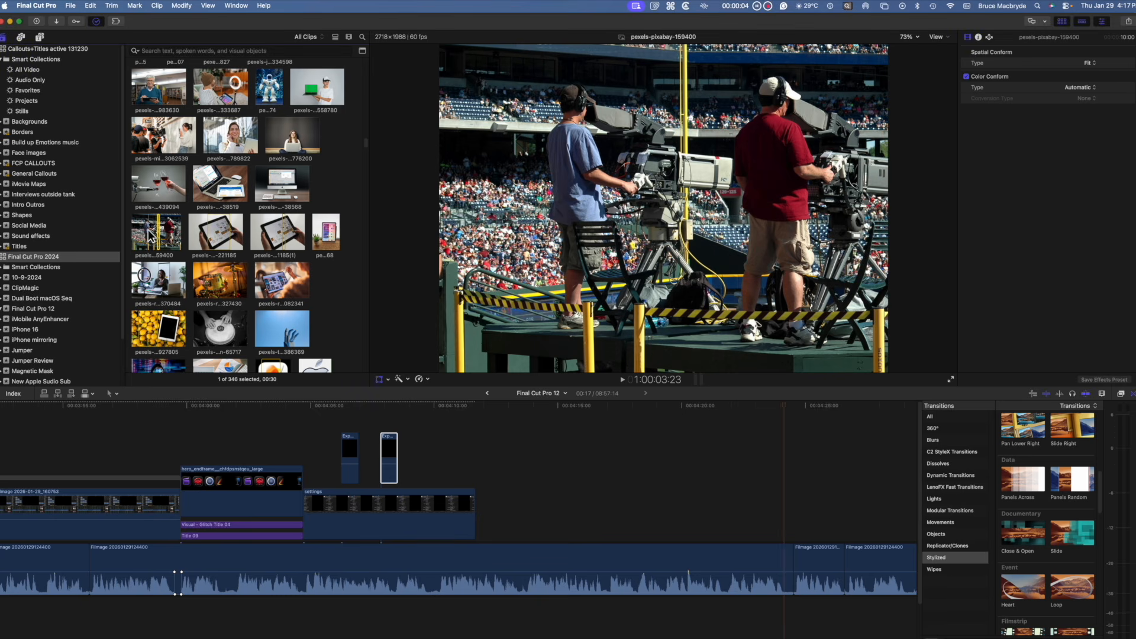
right_click(156, 230)
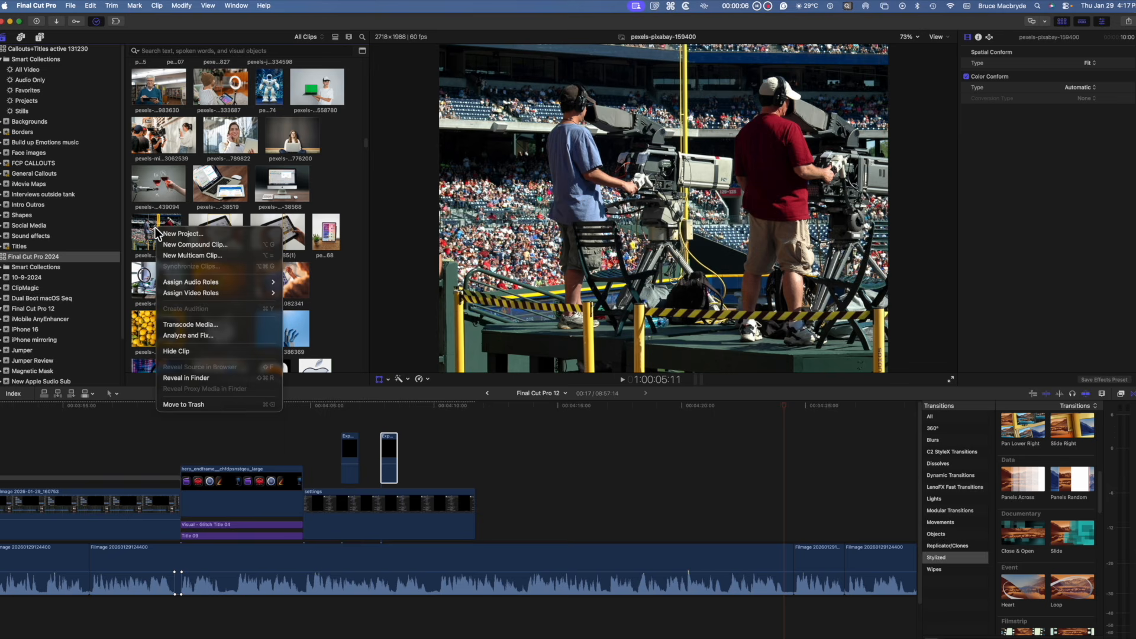
left_click(193, 336)
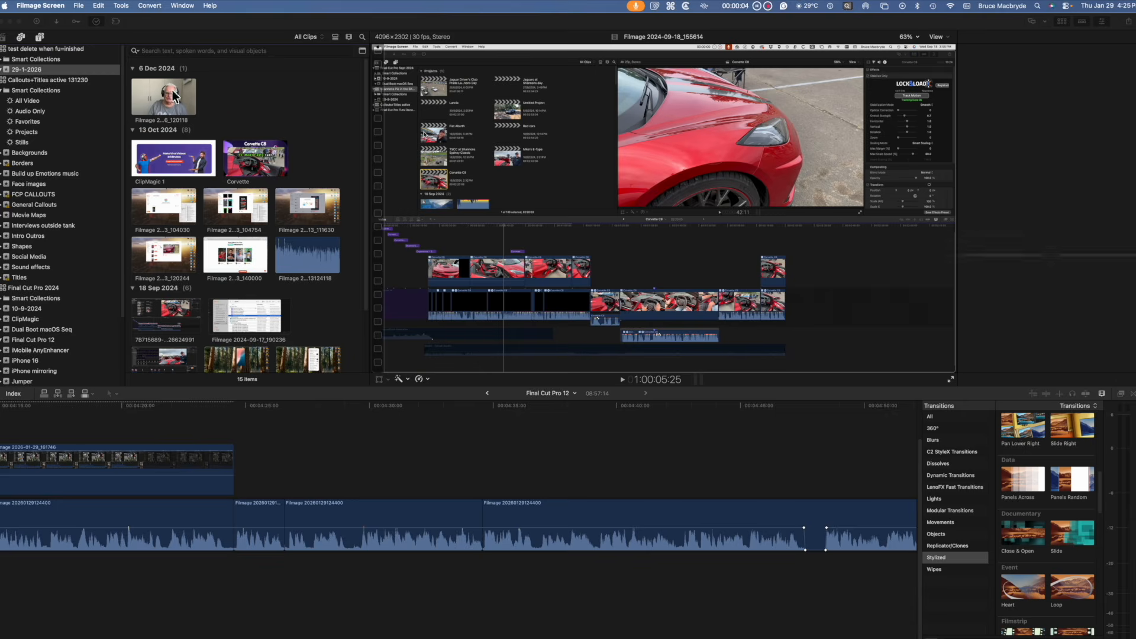
Step: Run Analyze and Fix on the webcam clip in the browser
right_click(174, 94)
left_click(230, 200)
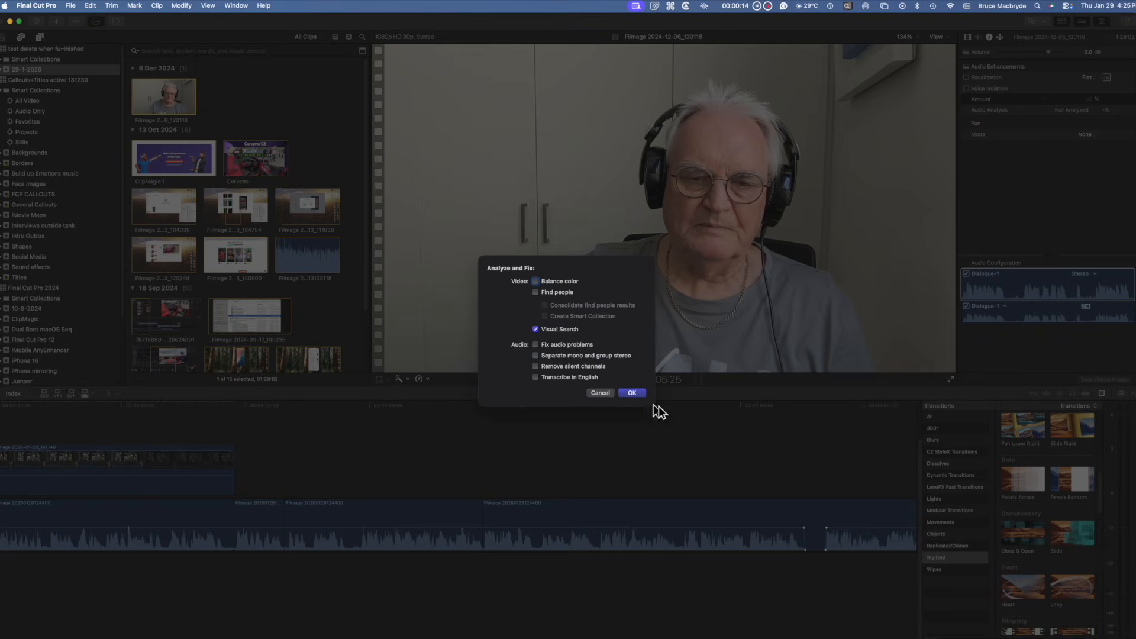
left_click(632, 384)
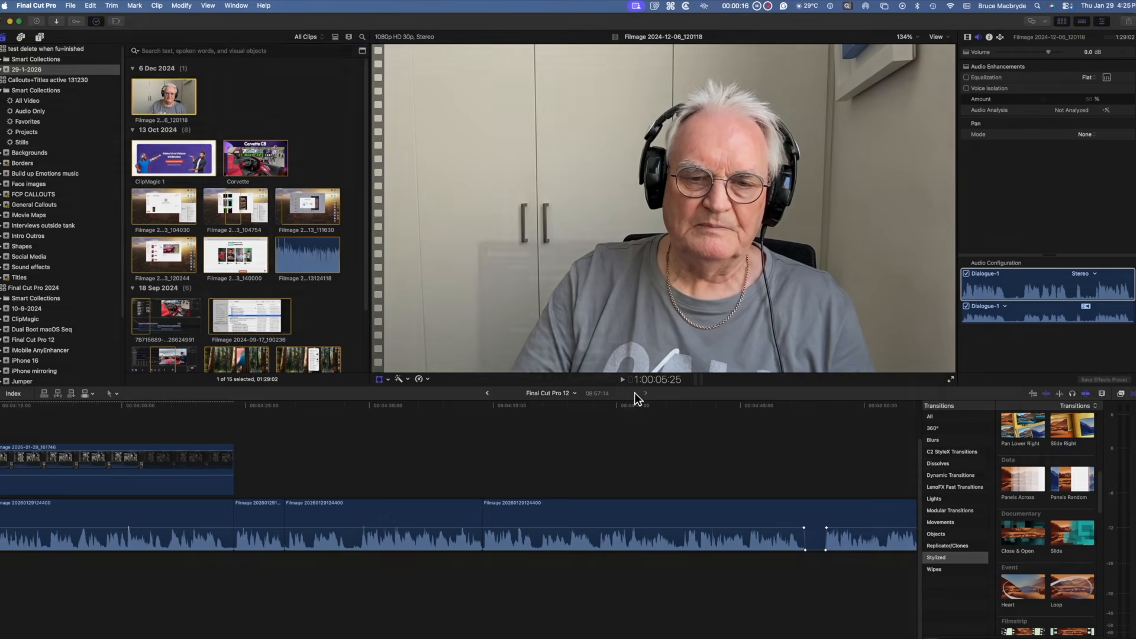
Step: Switch the browser search to Visual and search for face
left_click(137, 51)
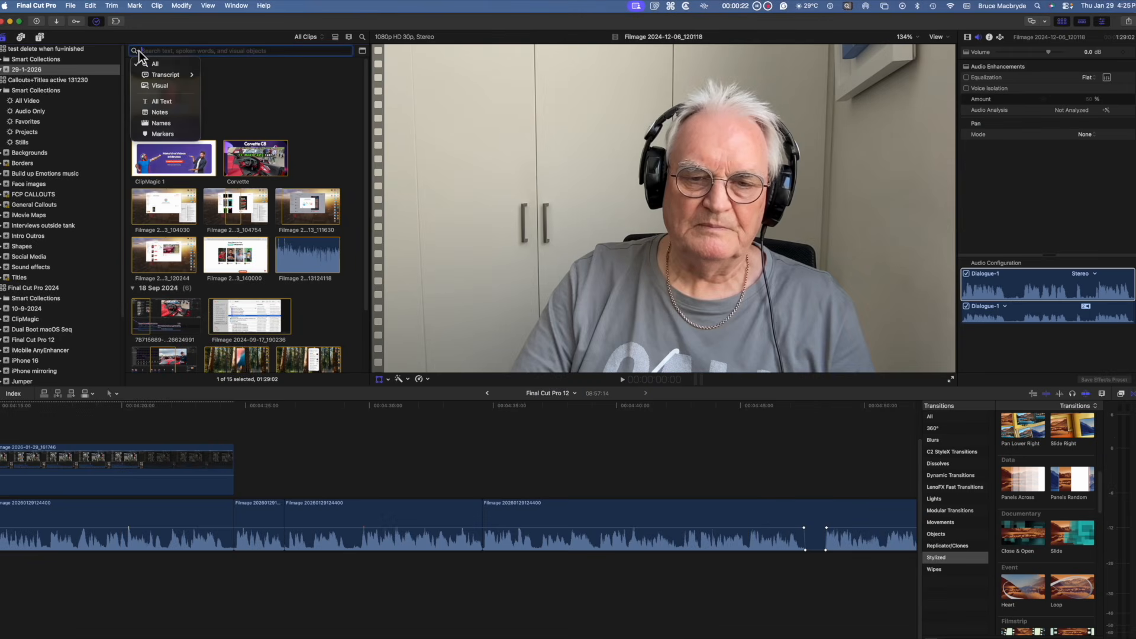
left_click(158, 89)
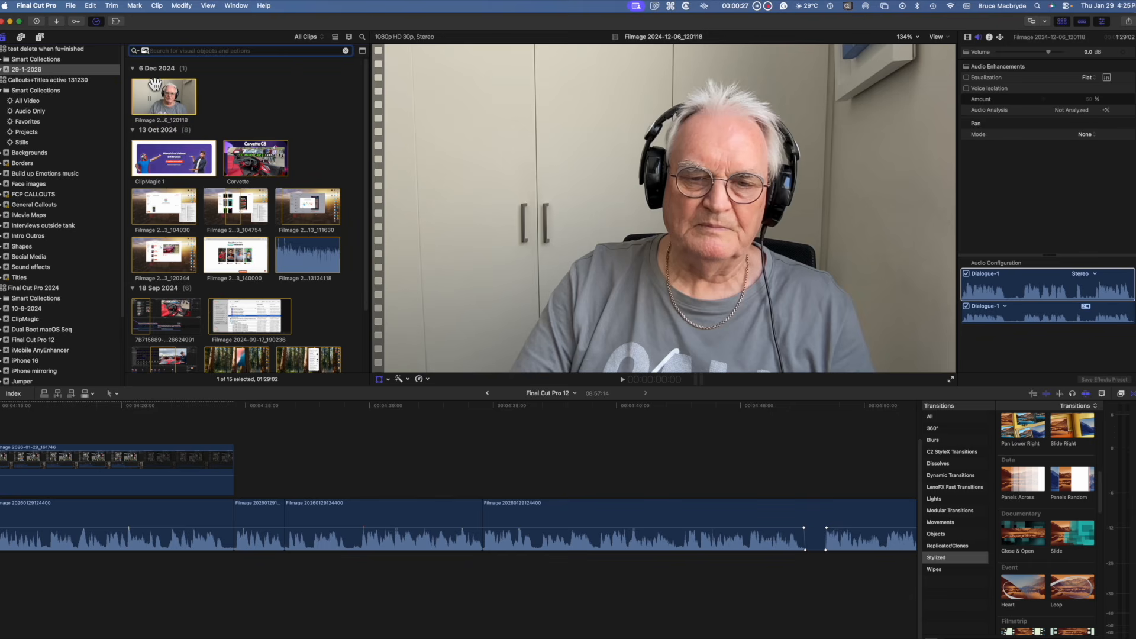
type("face")
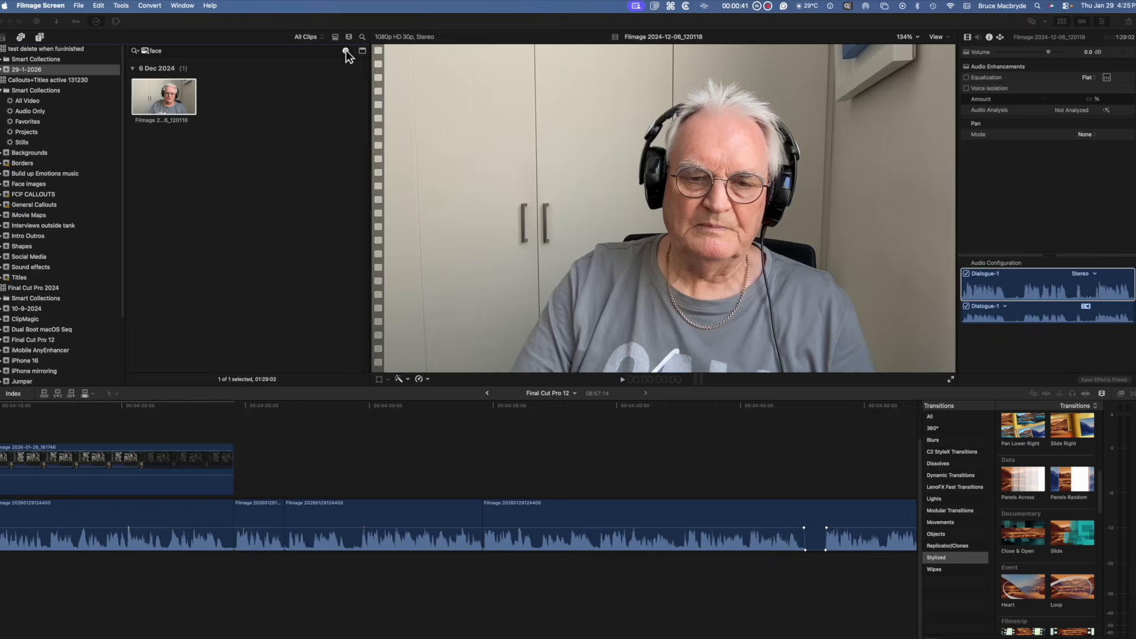
Step: Clear the search and select all clips in the browser
left_click(345, 50)
left_click(244, 116)
key("super+a")
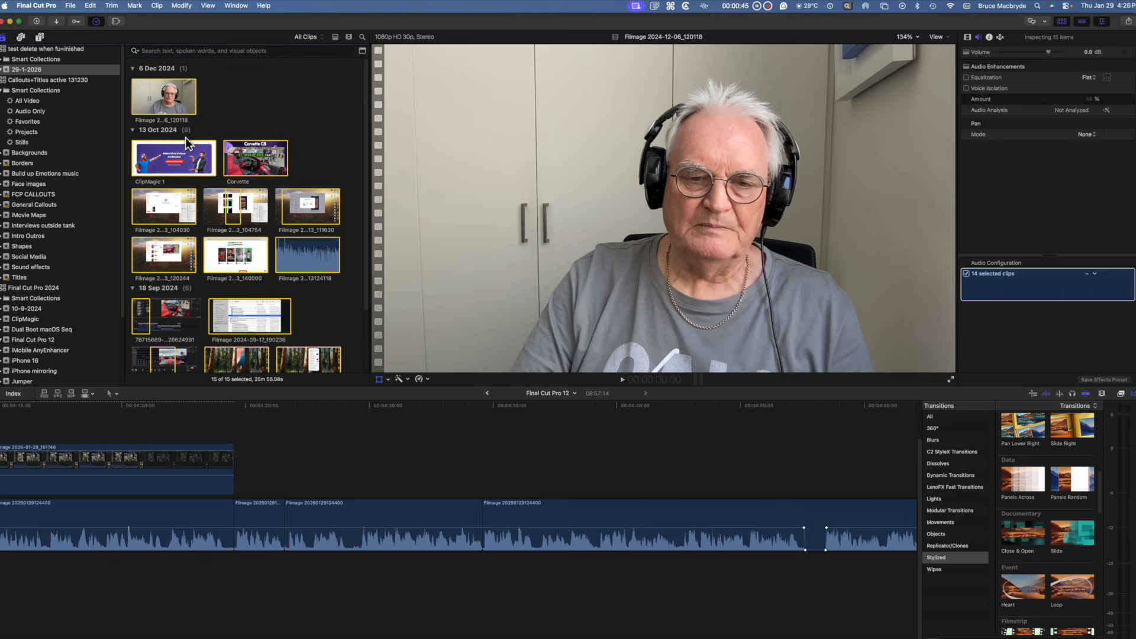
Step: Run Analyze and Fix with Visual Search enabled on all the selected browser clips
right_click(179, 153)
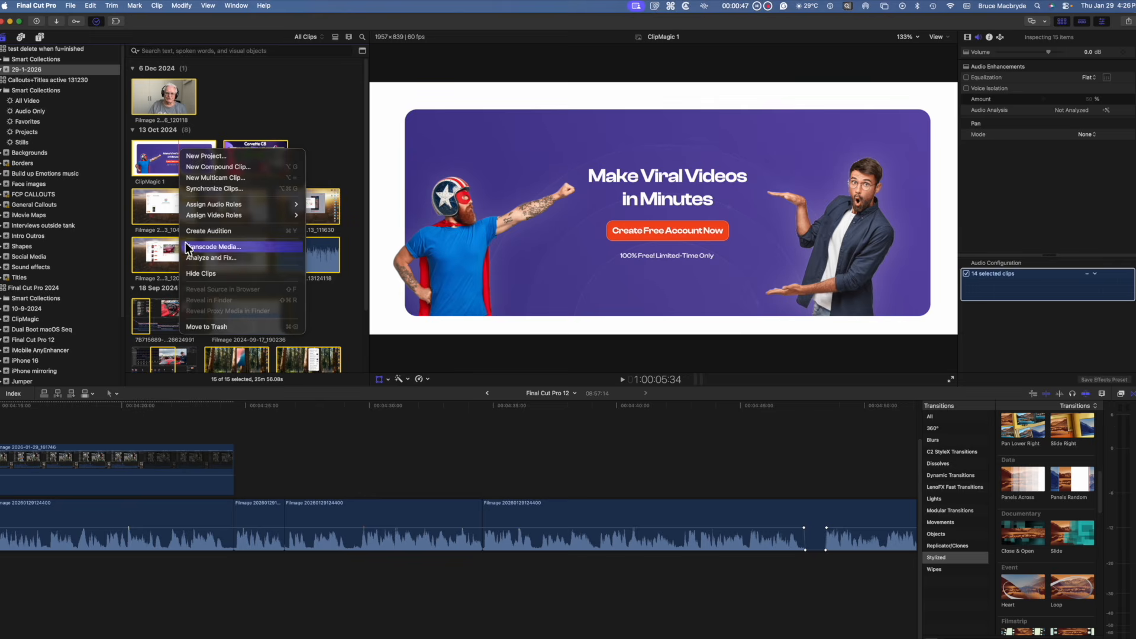
left_click(201, 259)
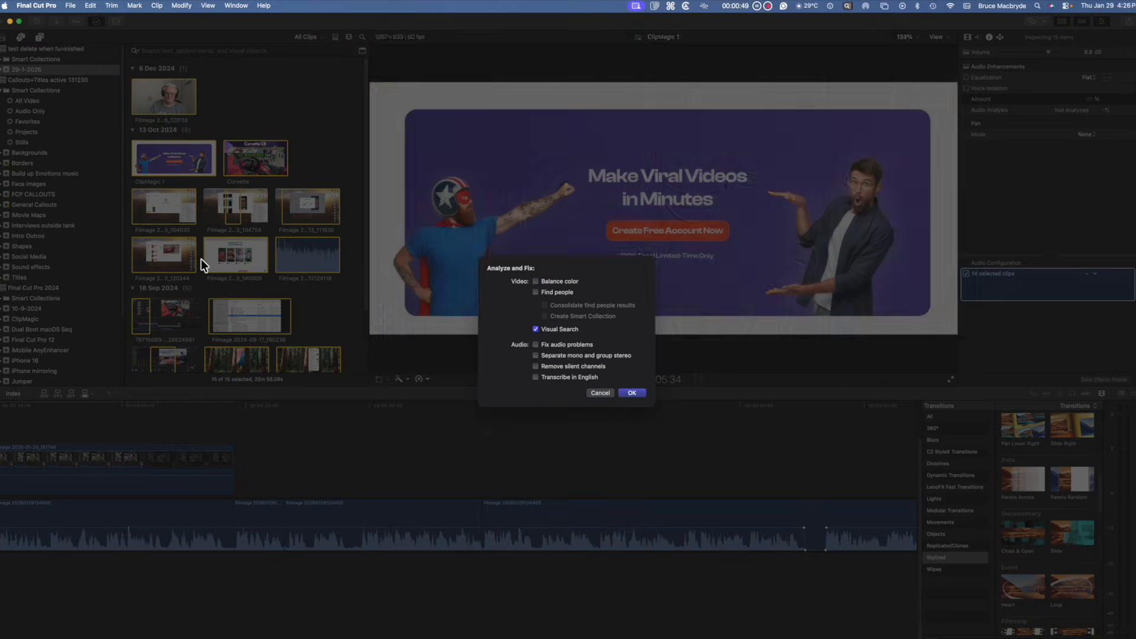
left_click(635, 393)
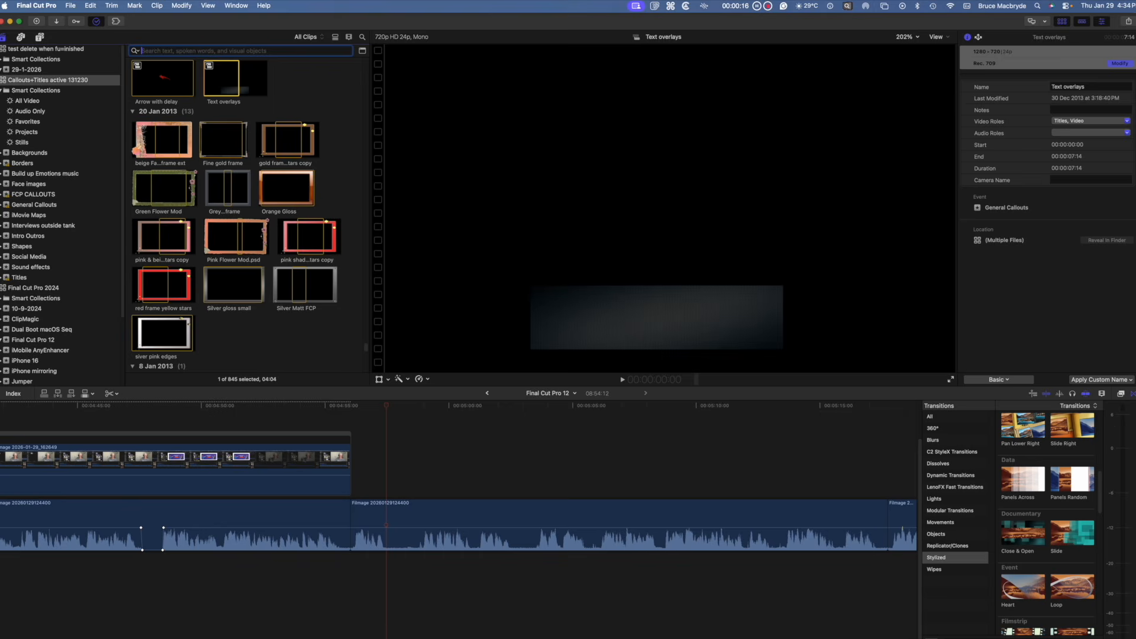
Step: Search the browser clips visually for beach, then replace the query with sydney opera house
type("beach")
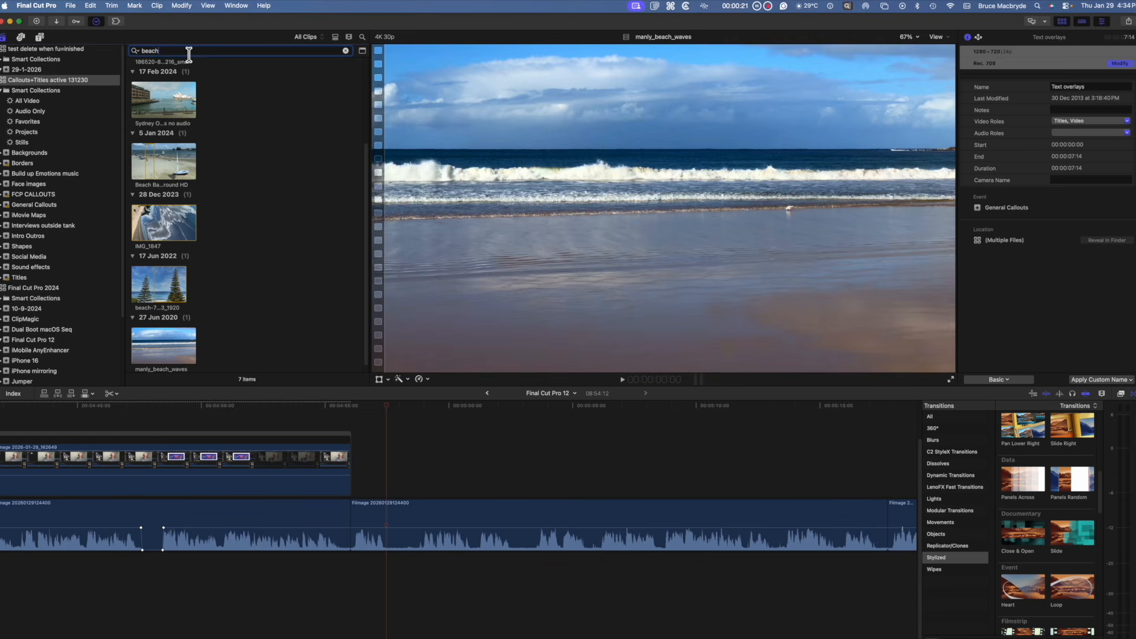
double_click(142, 50)
type("sydney opera house")
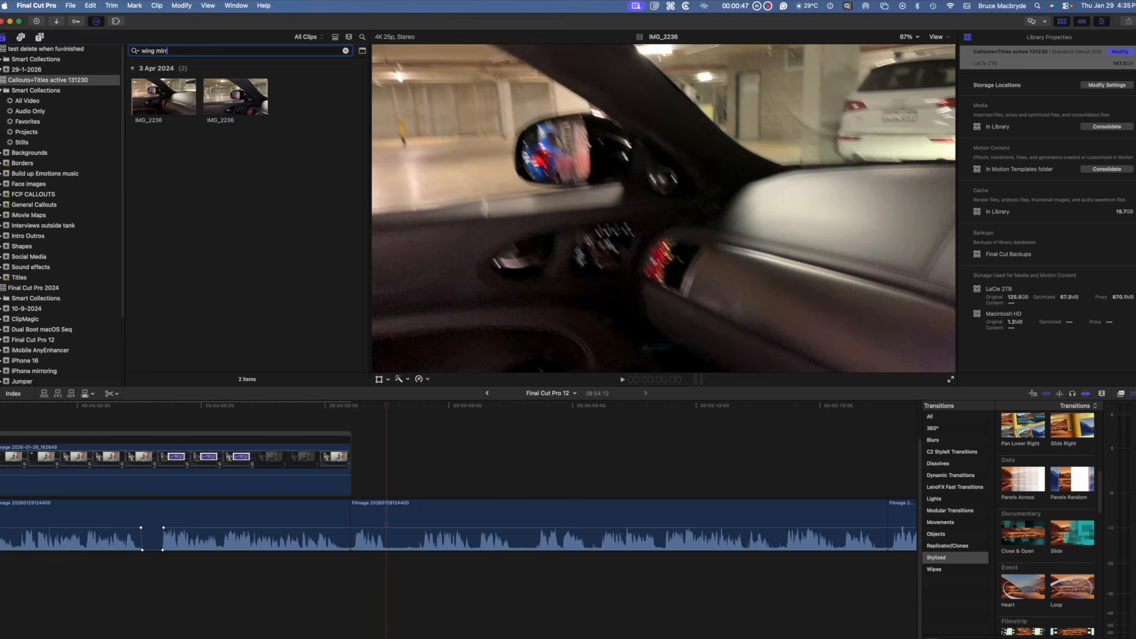
Step: Search the browser for wing mirror and select one of the matching clips
type("o")
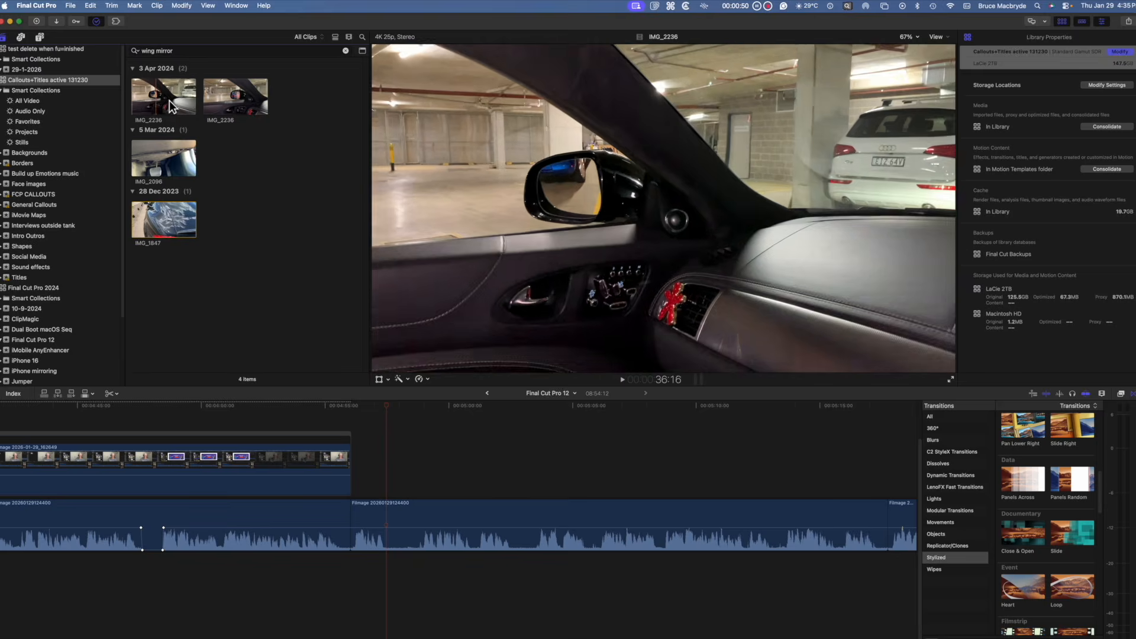
left_click(182, 156)
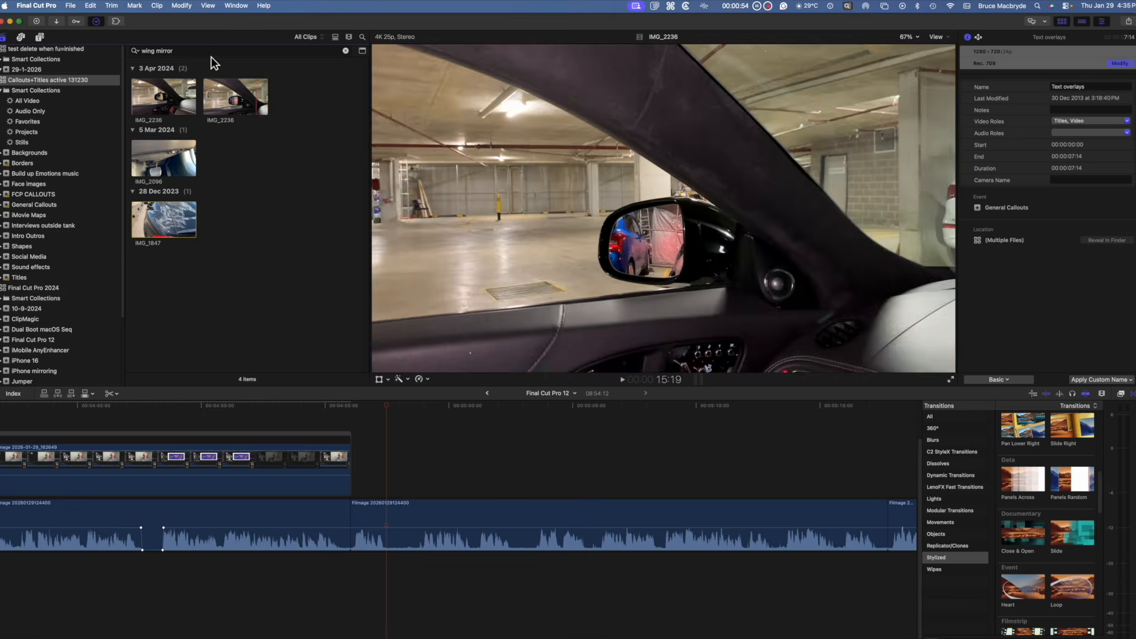
Step: Replace the browser search text with jaguar e type
left_click_drag(177, 51, 139, 53)
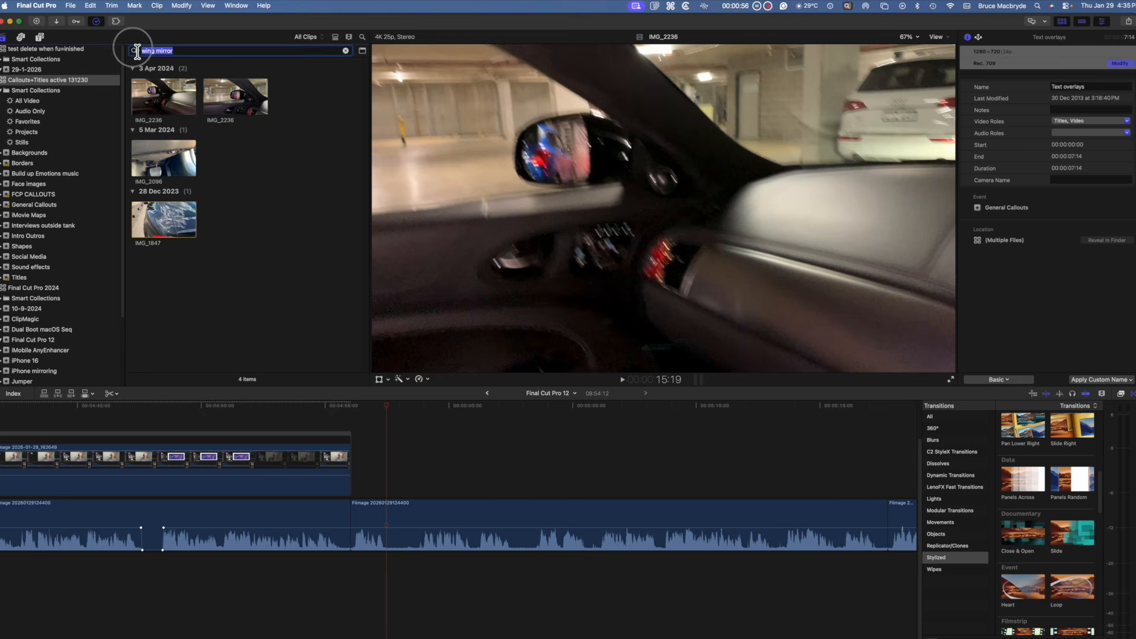
type("jaguar")
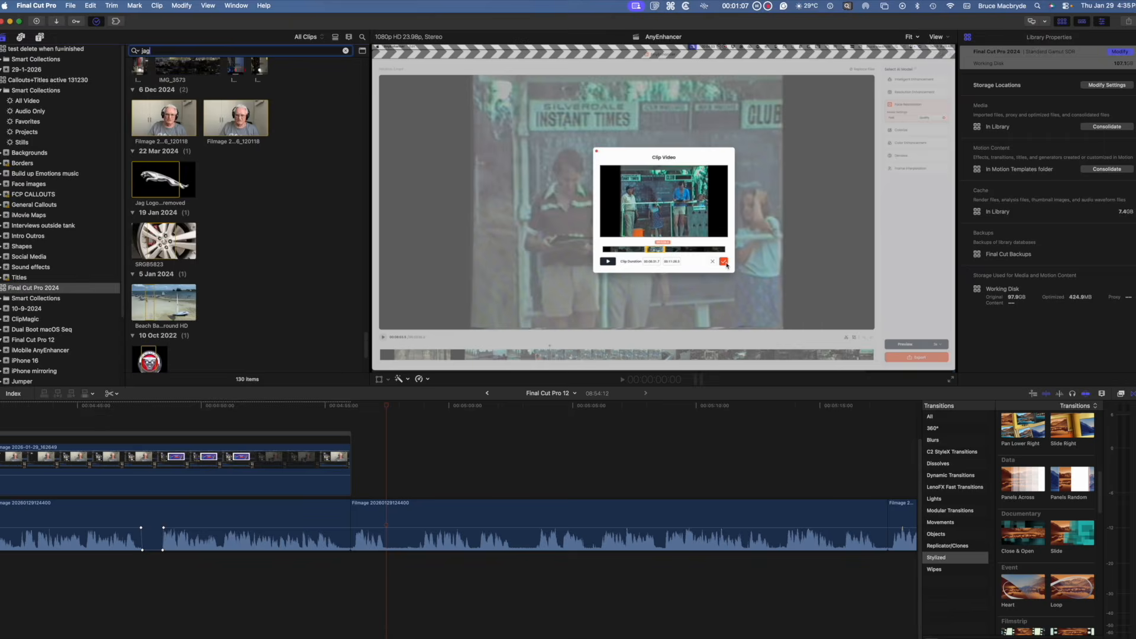
type("e type")
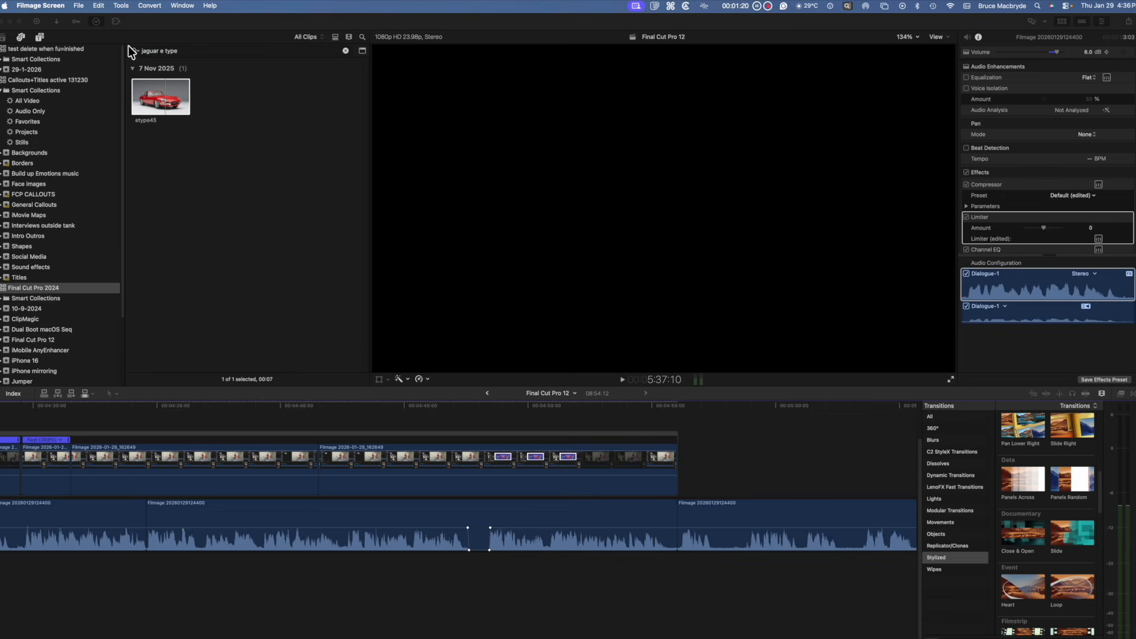
Step: Open the Jumper extension and browse its visual search results for jaguar clips
left_click(115, 19)
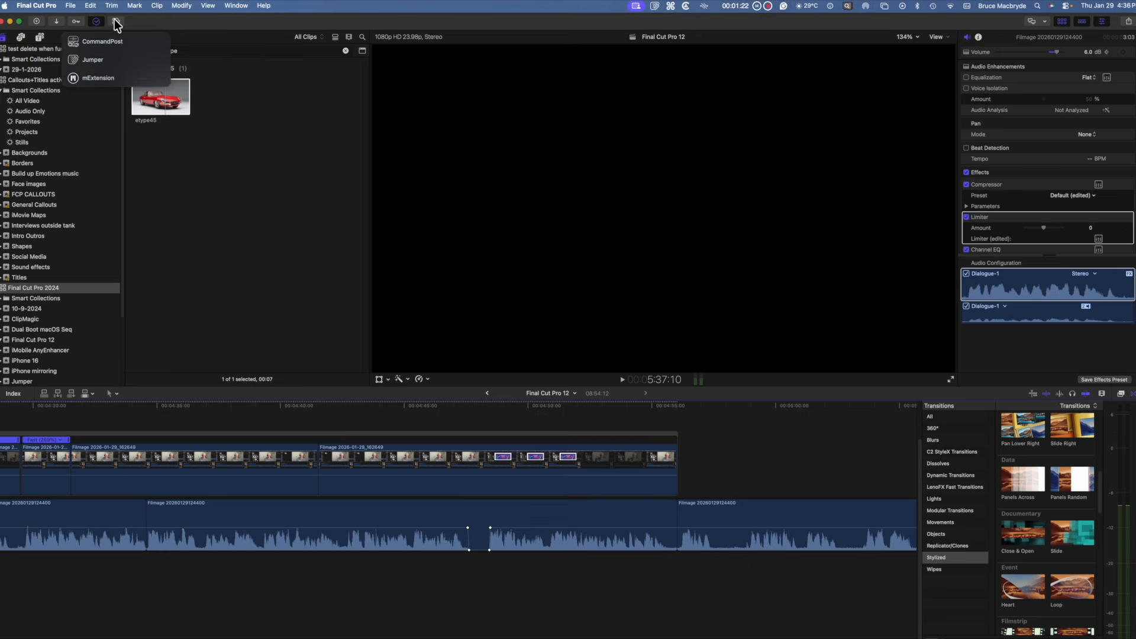
left_click(91, 59)
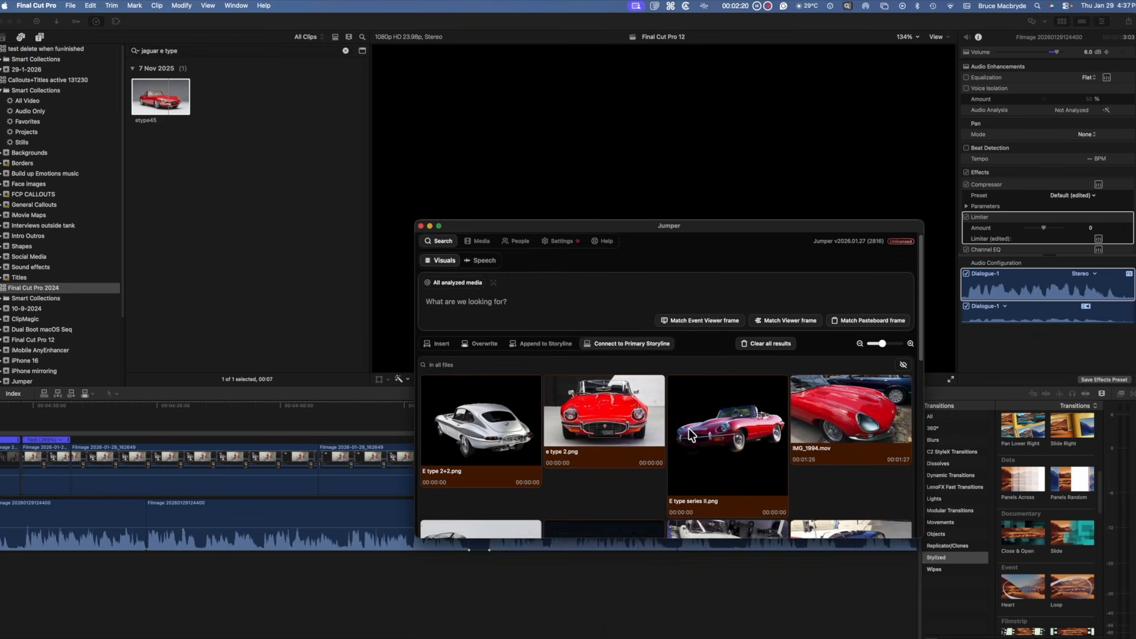
scroll(647, 456, "down", 5)
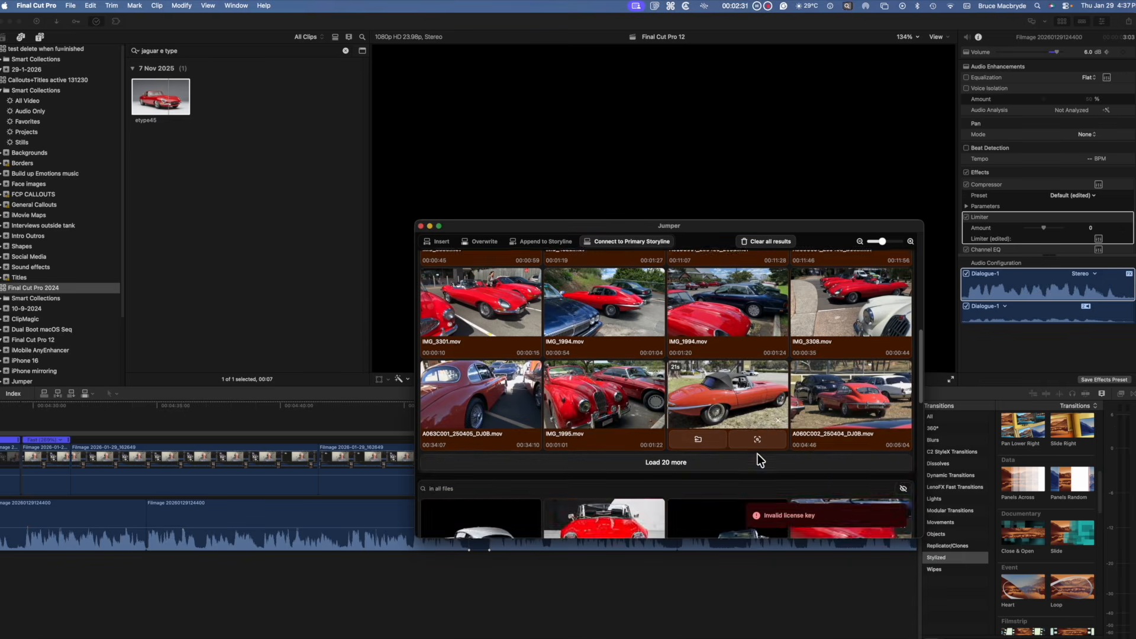
left_click(757, 454)
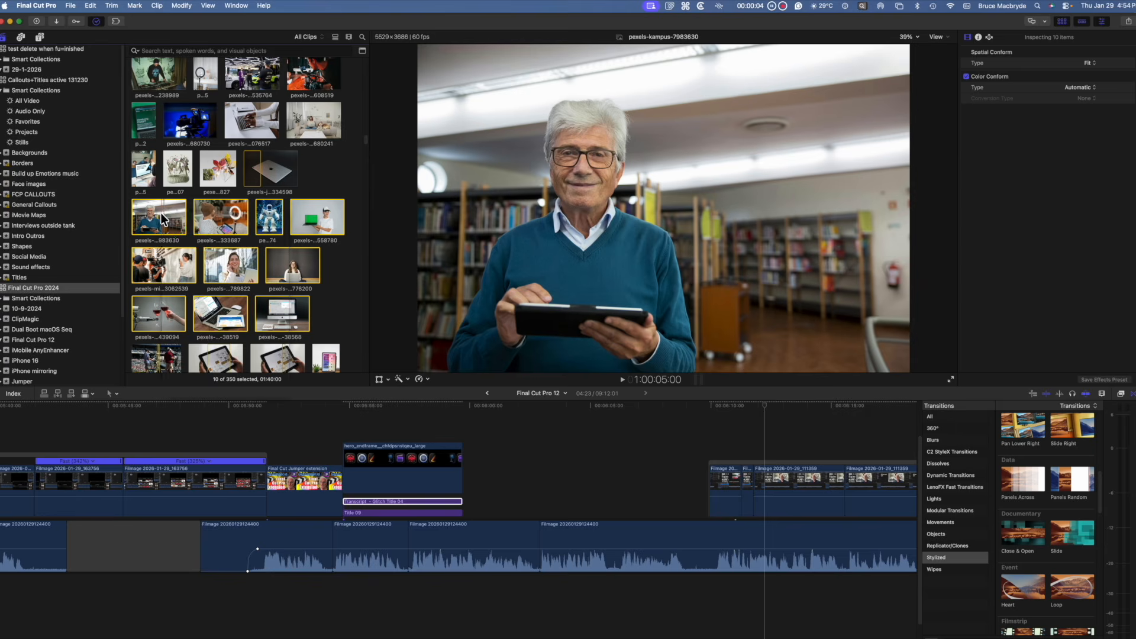
Step: Run Analyze and Fix on the selected clips with Transcribe in English enabled
right_click(161, 212)
left_click(208, 320)
left_click(540, 378)
left_click(636, 394)
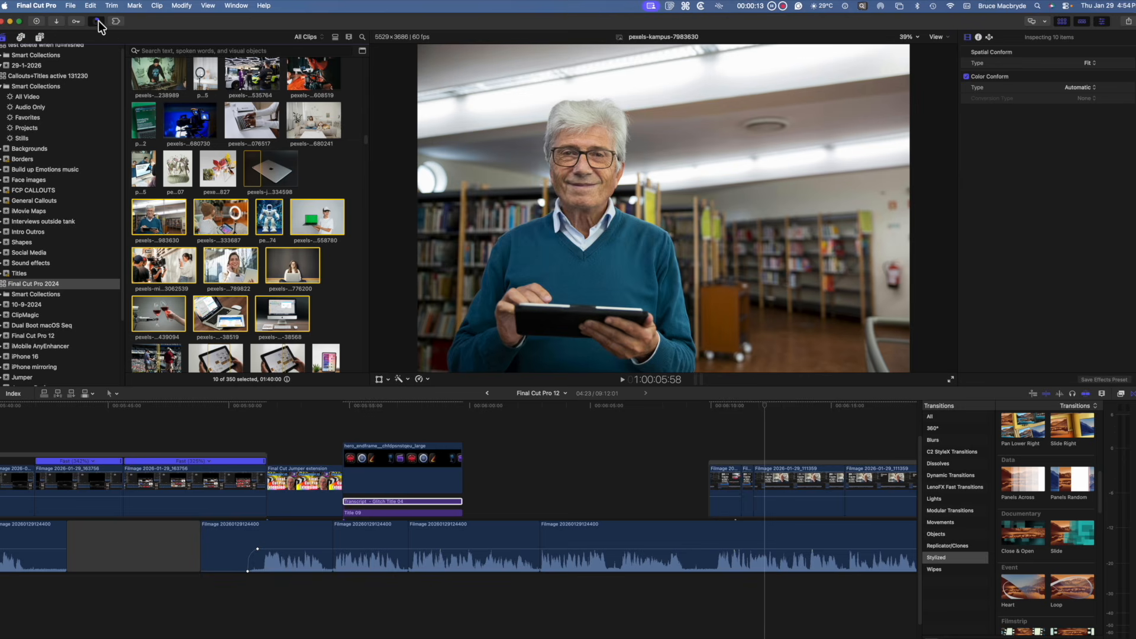
Step: Switch the browser search to Transcript mode and paste the phrase on your computer as the query
left_click(97, 22)
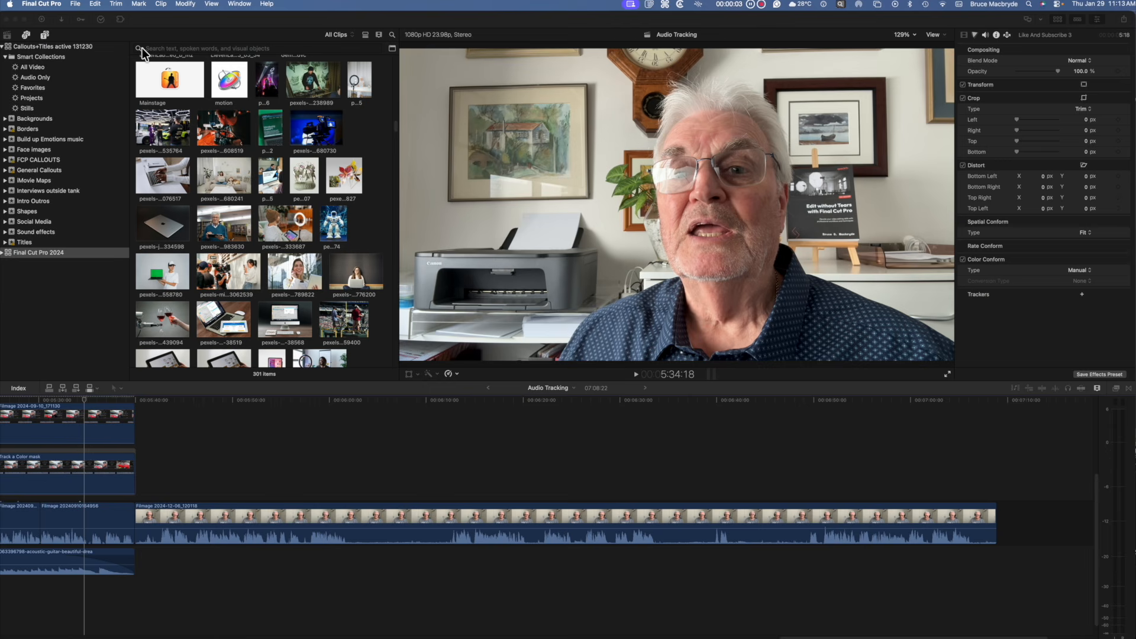
left_click(142, 48)
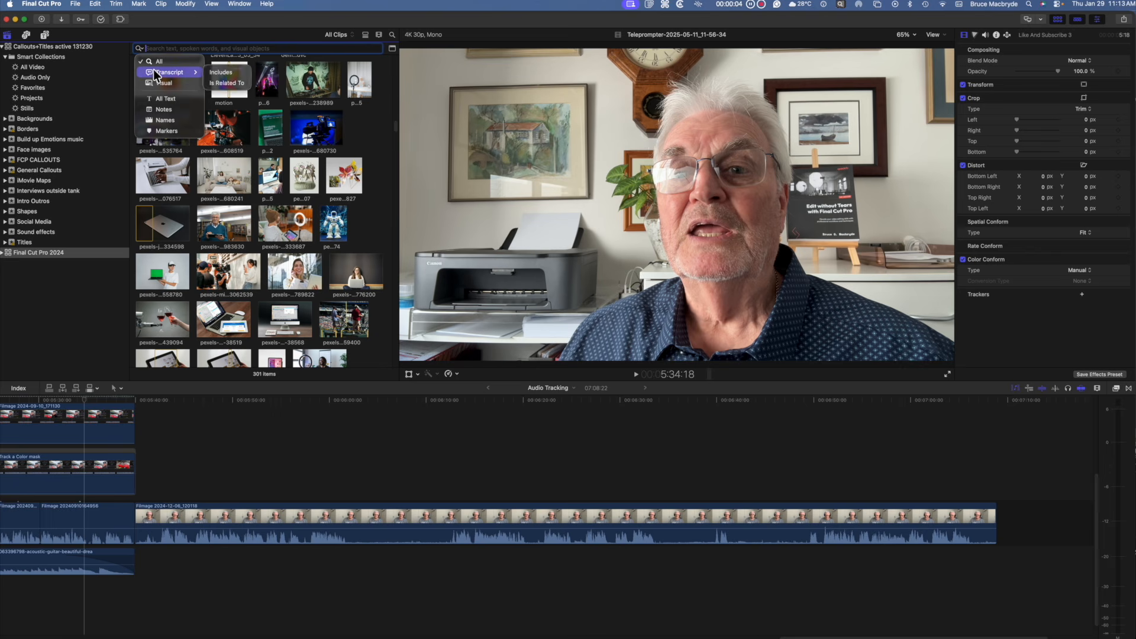
left_click(153, 69)
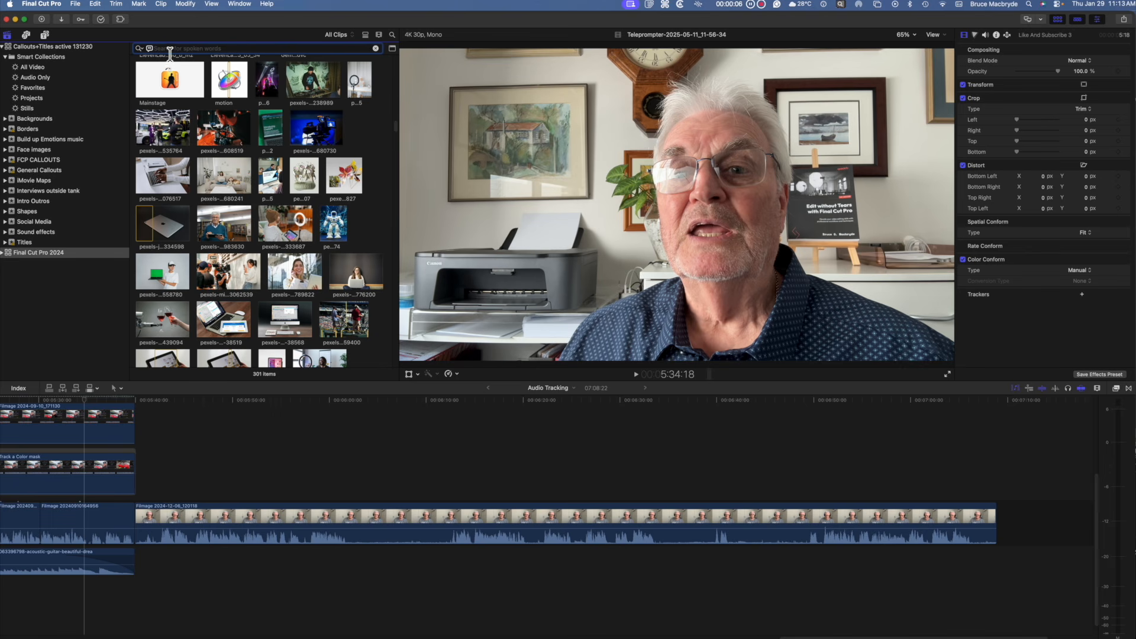
type("on your computer")
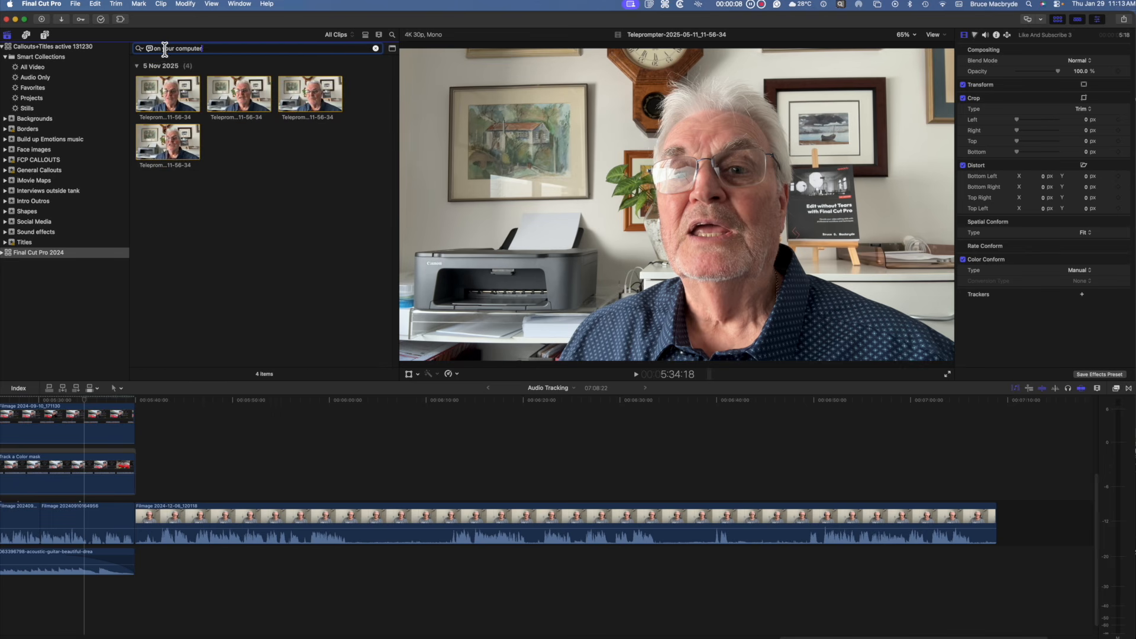
Step: Select and play the matching teleprompter clips to hear where the phrase is spoken
left_click(160, 103)
key("space")
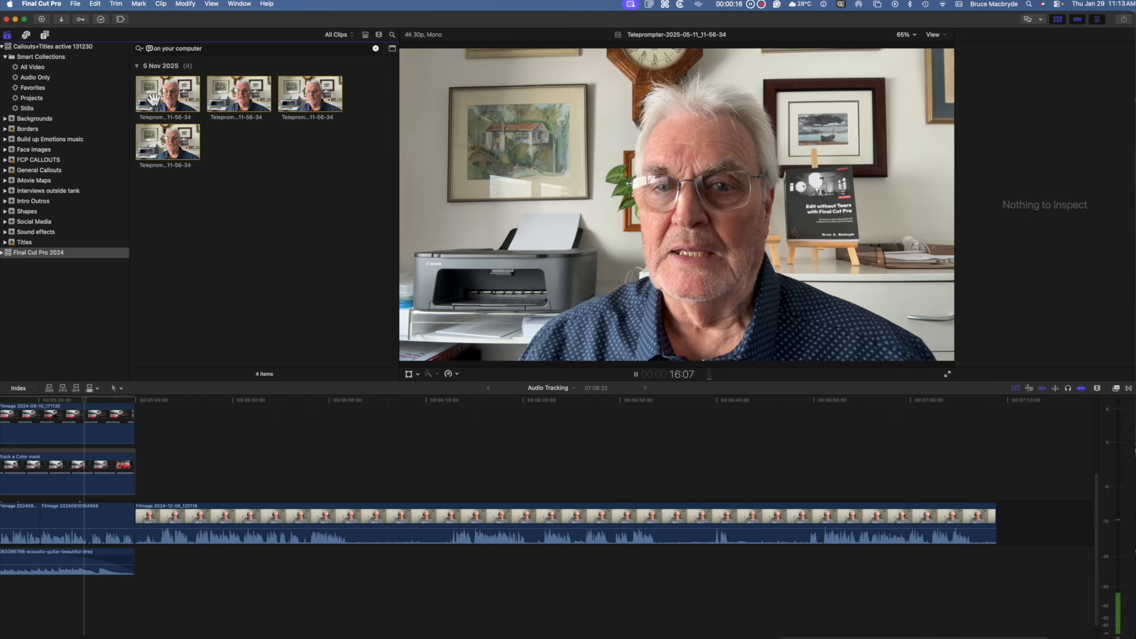
left_click(171, 148)
left_click(144, 150)
key("space")
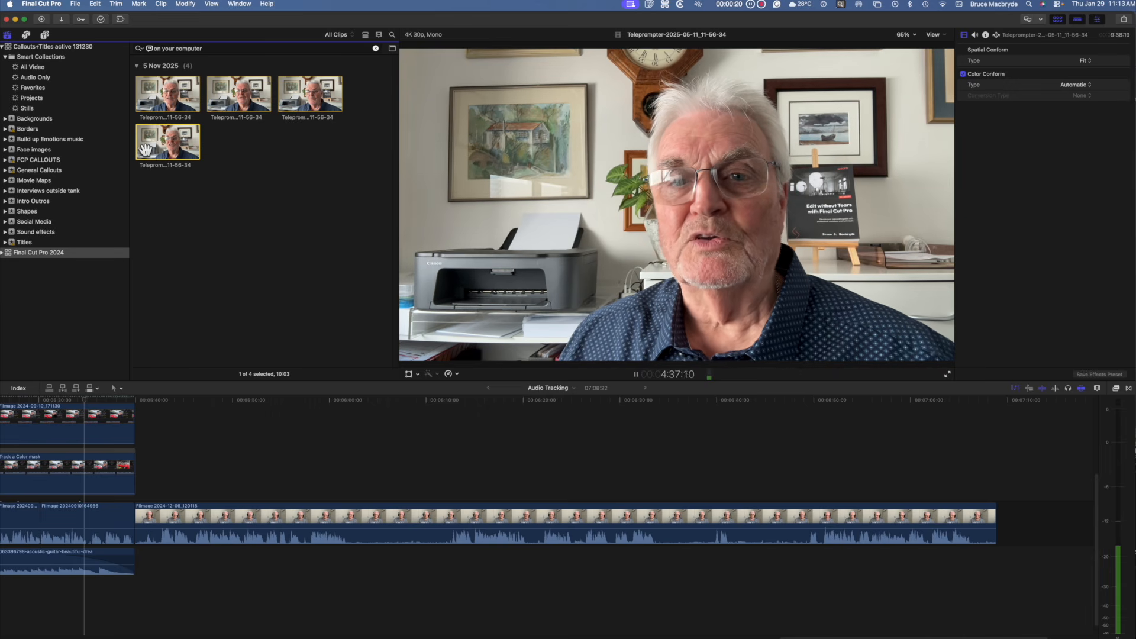
left_click(238, 95)
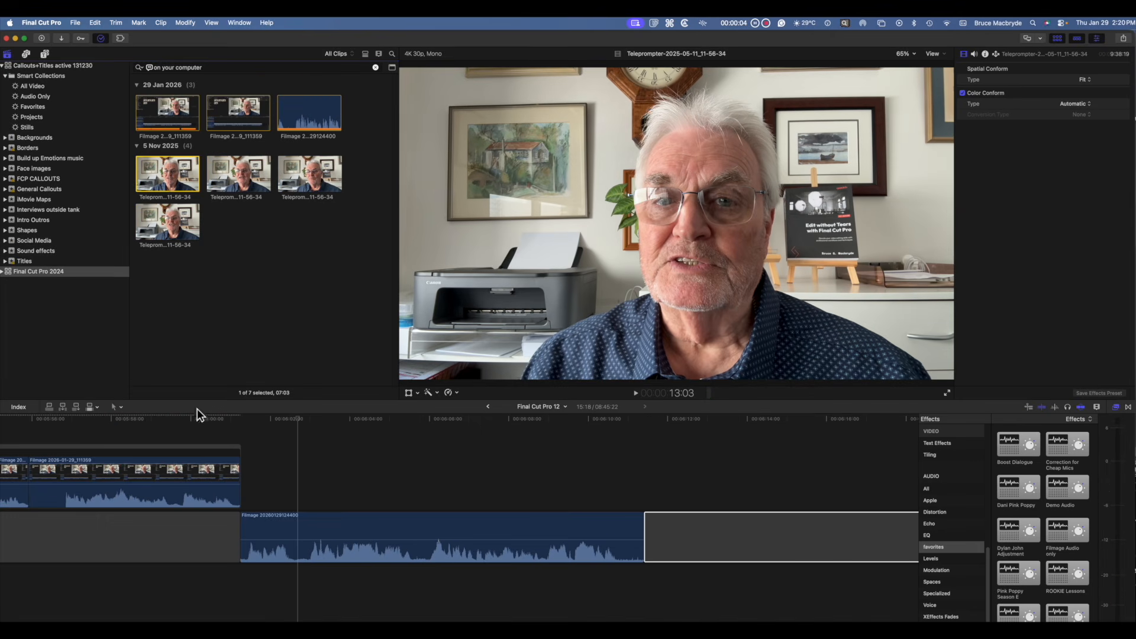
left_click(149, 69)
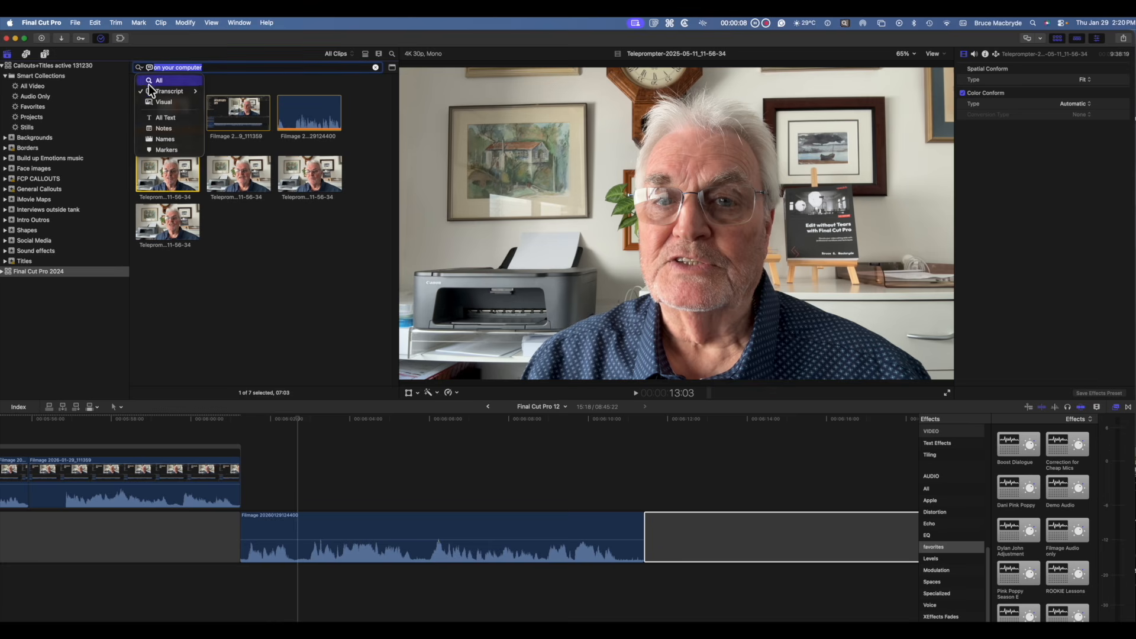
mouse_move(161, 93)
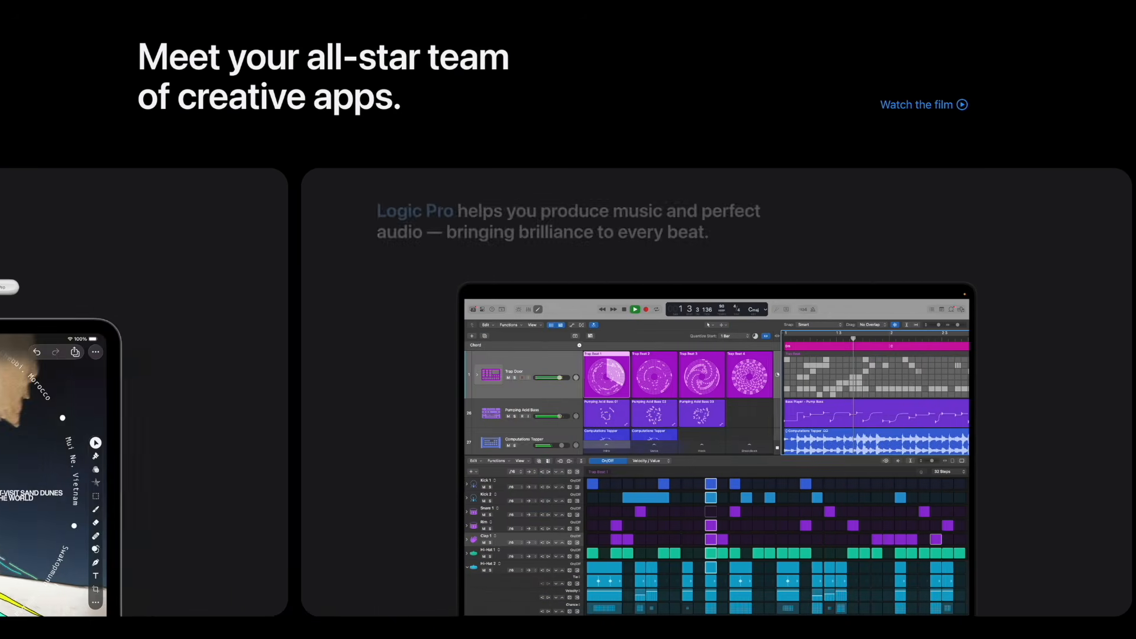
Step: Scroll through the Apple Creator Studio web page describing its creative apps
scroll(553, 392, "left", 20)
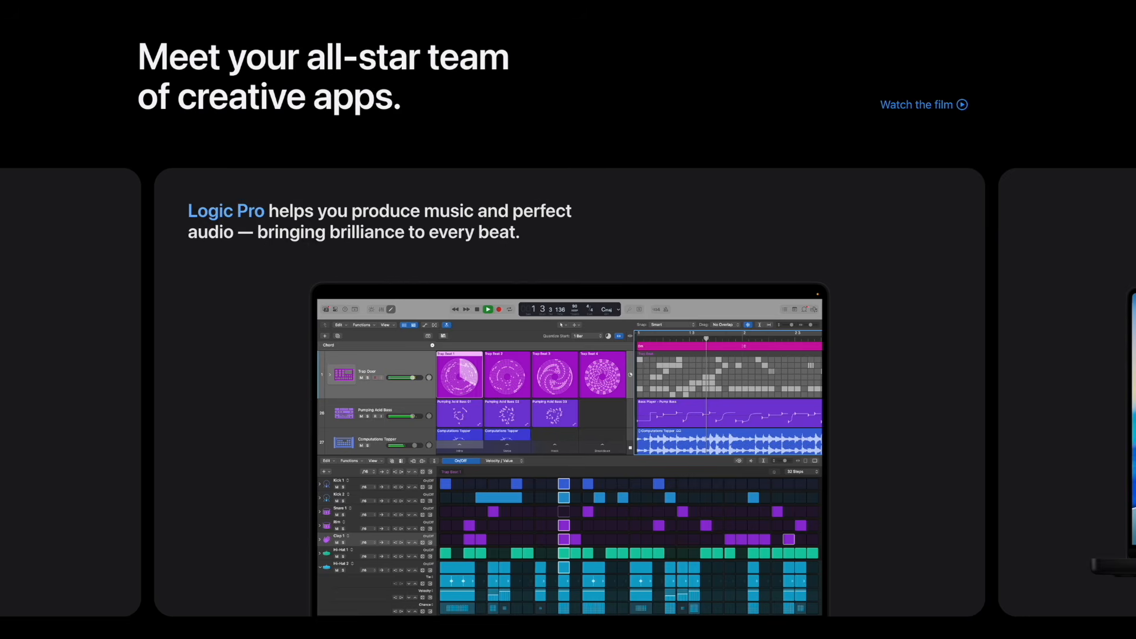
scroll(553, 320, "up", 1)
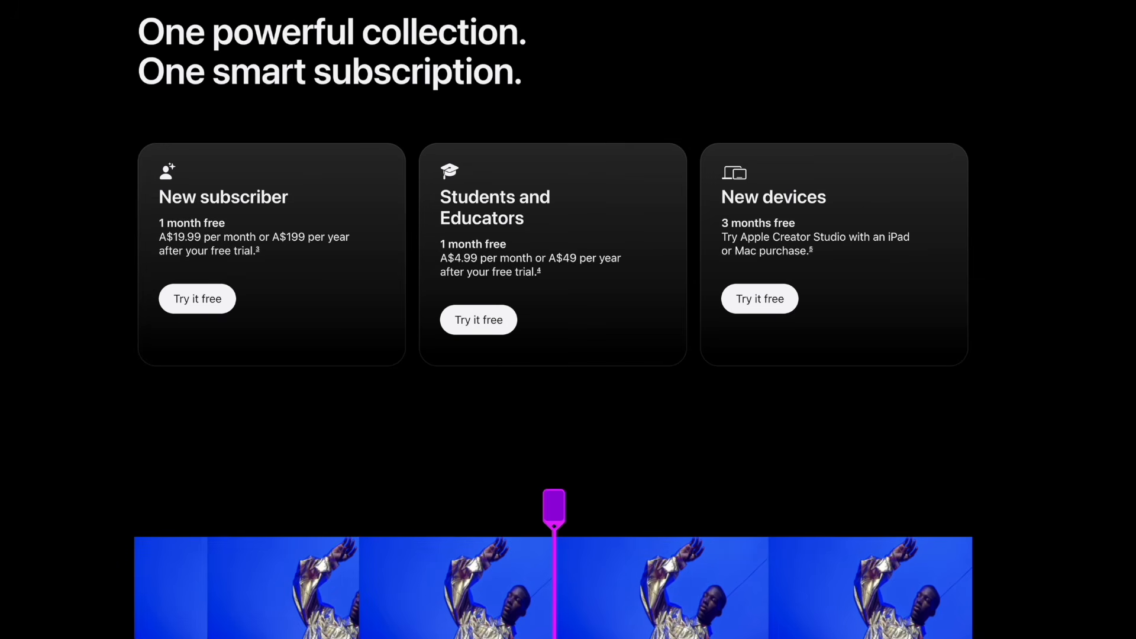
scroll(554, 320, "down", 10)
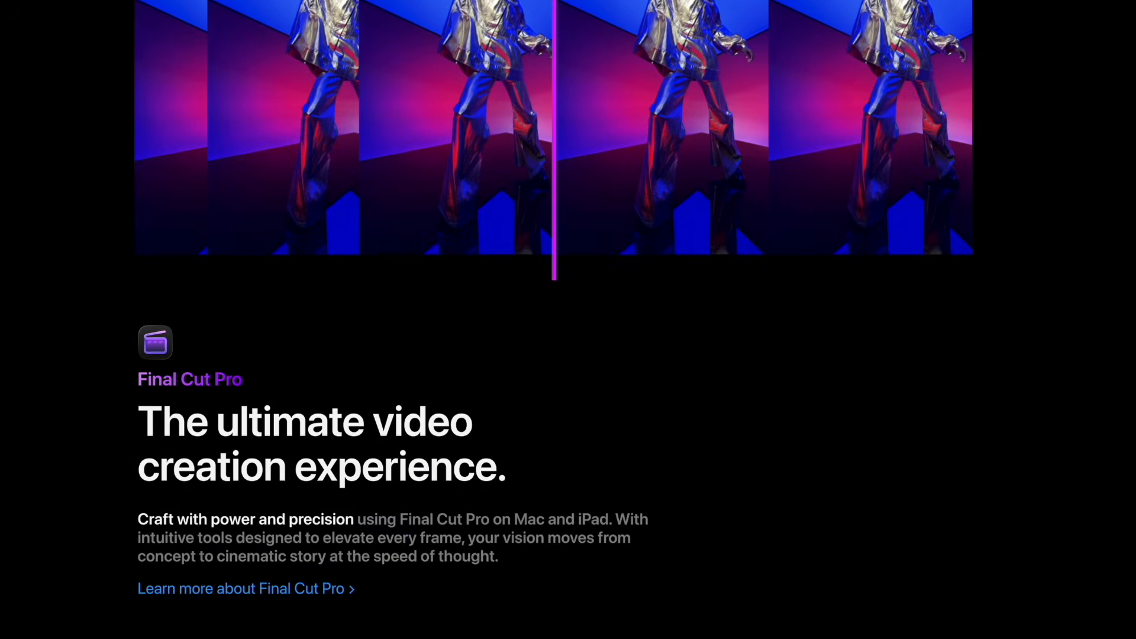
scroll(568, 319, "down", 18)
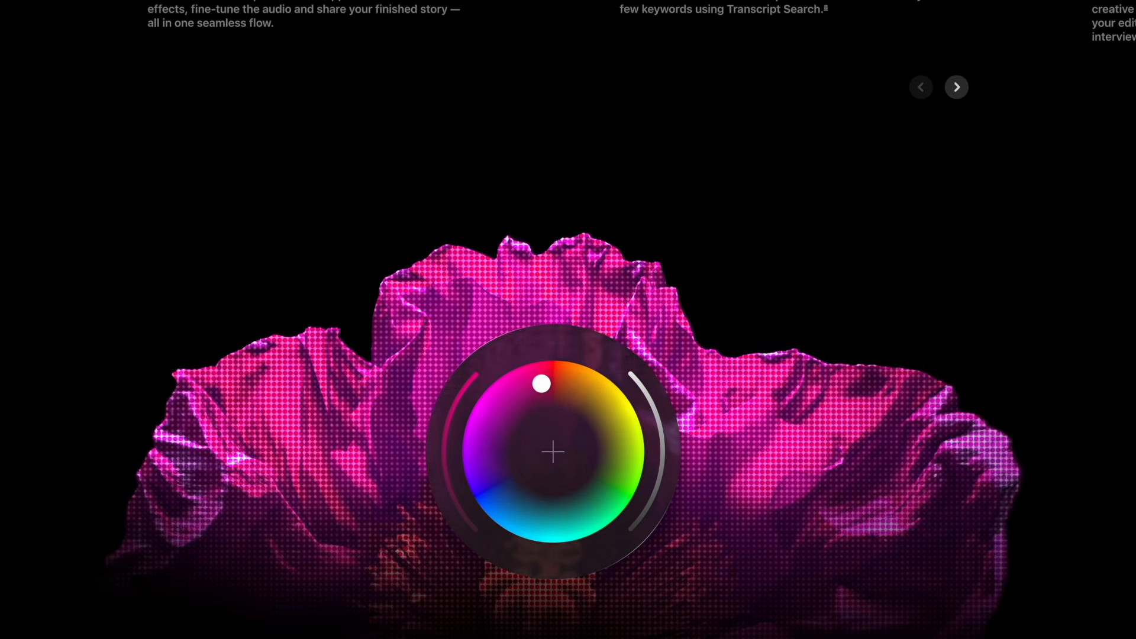
scroll(568, 319, "down", 12)
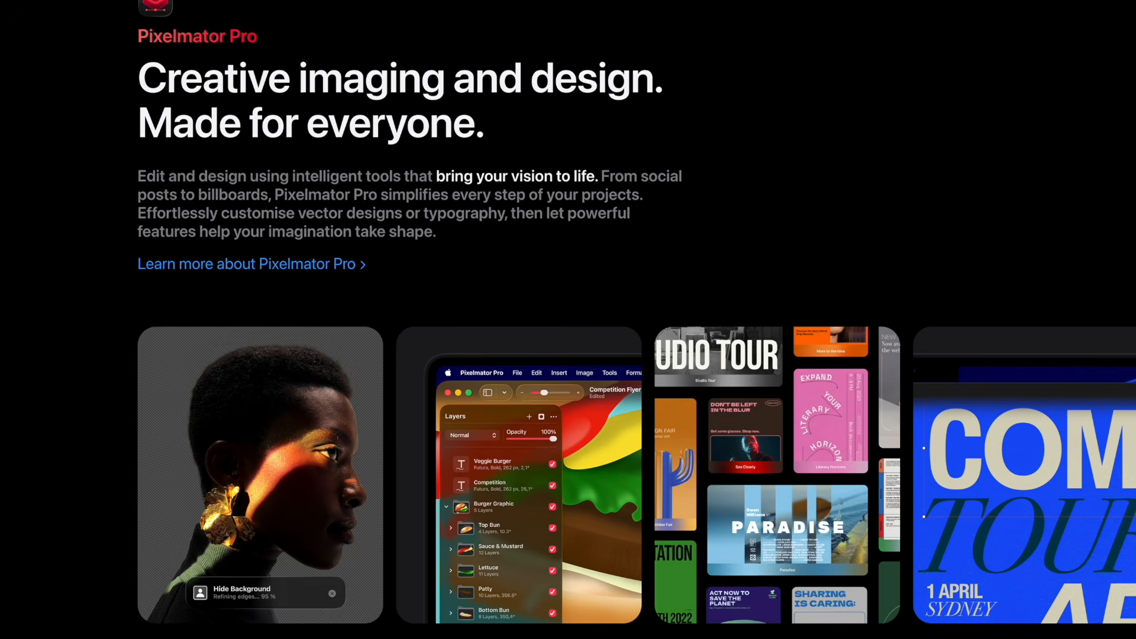
scroll(568, 319, "down", 9)
scroll(568, 320, "down", 9)
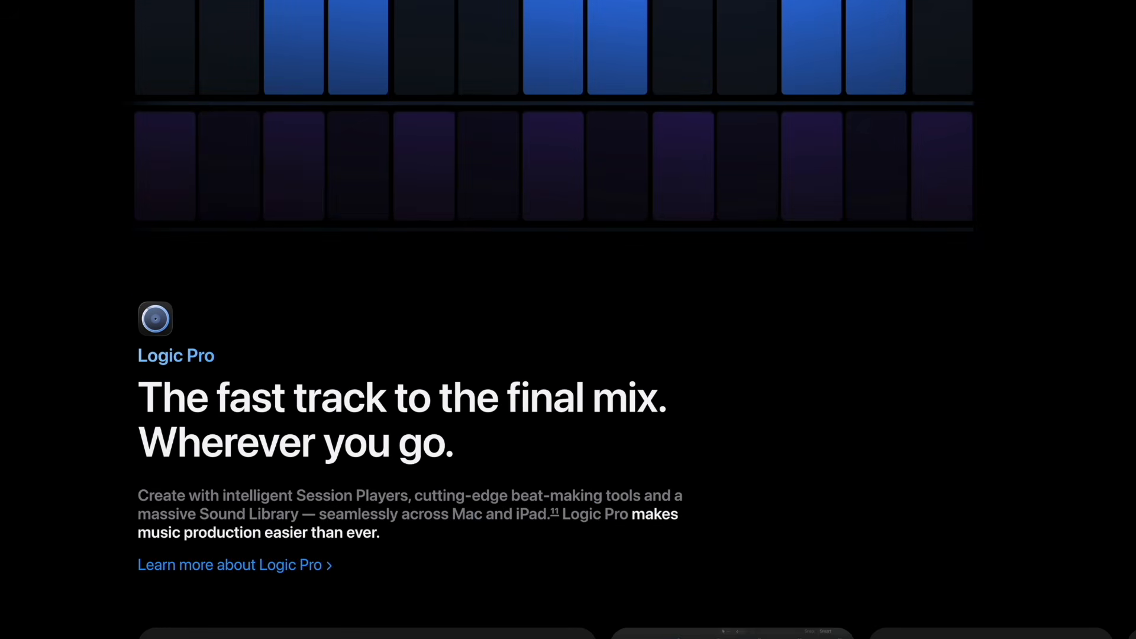
scroll(568, 319, "down", 10)
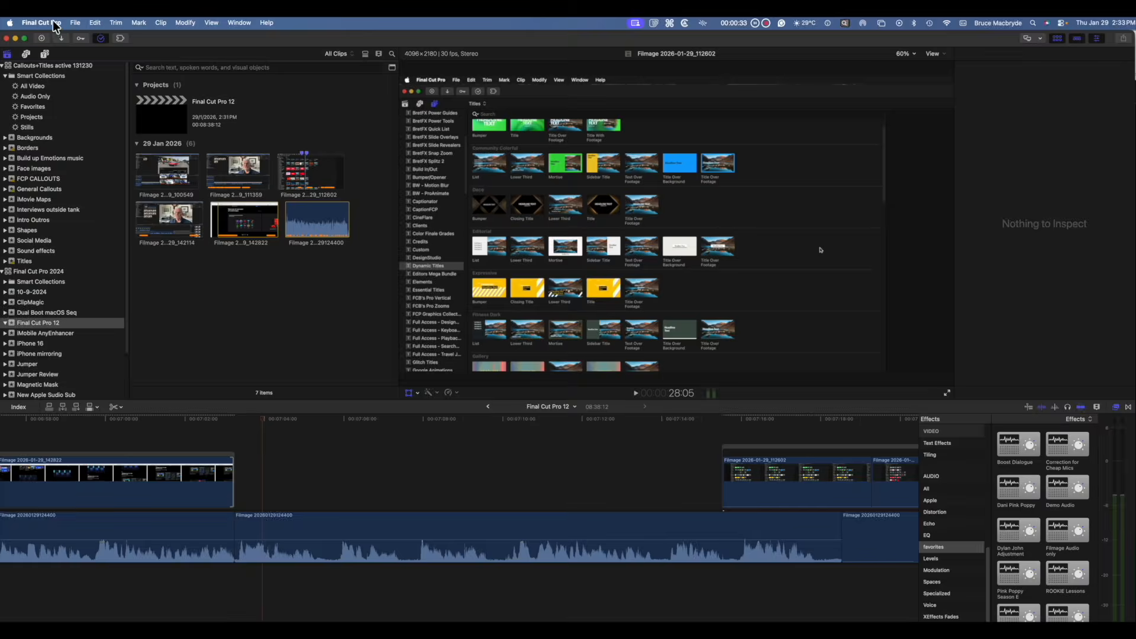
left_click(41, 23)
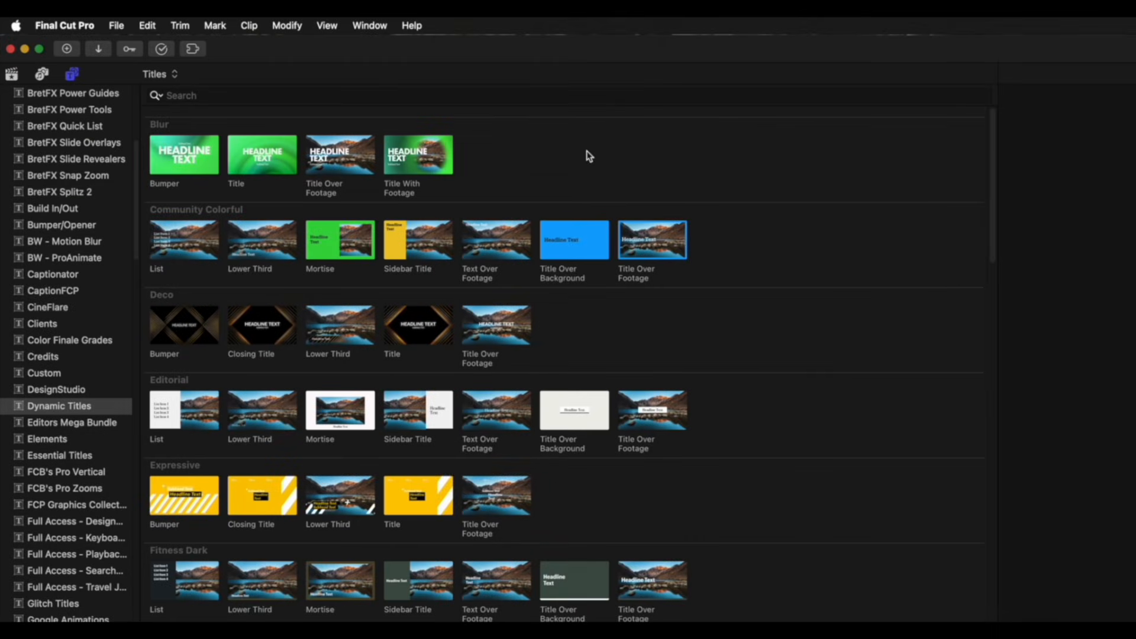
Step: Browse the title and generator categories in the Titles and Generators sidebar
scroll(842, 469, "down", 3)
scroll(841, 469, "down", 5)
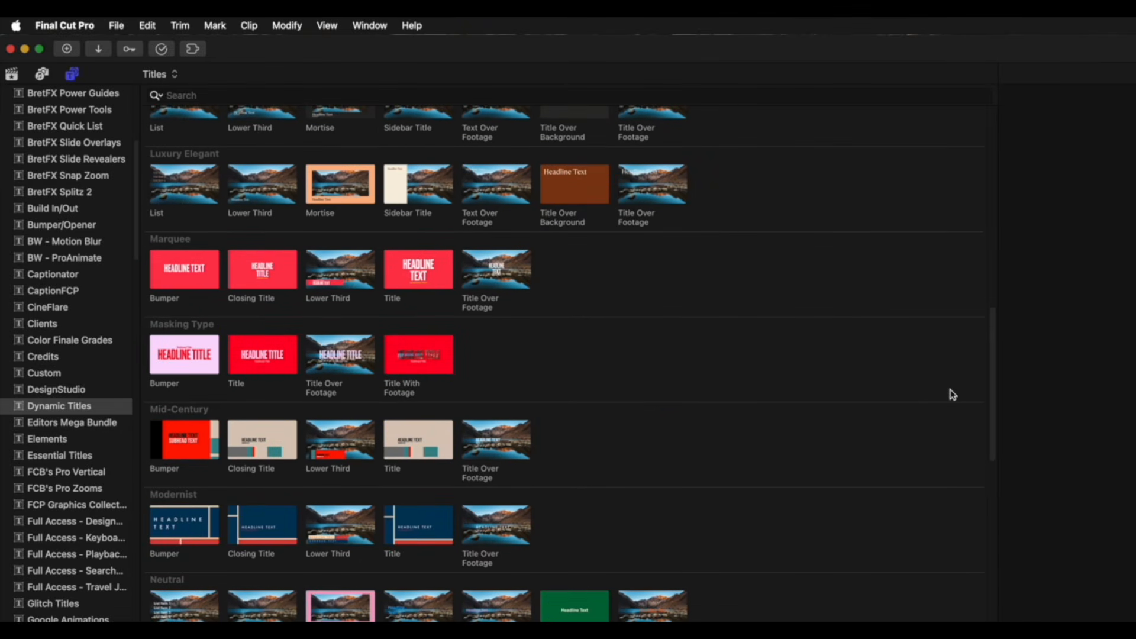
scroll(95, 468, "down", 15)
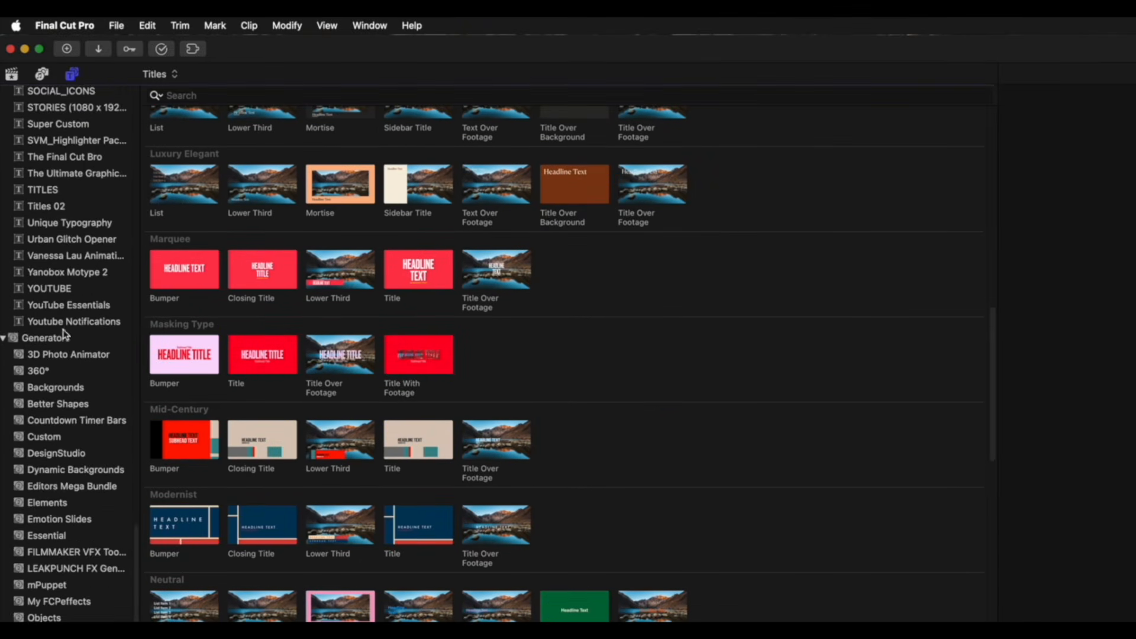
left_click(47, 504)
left_click(269, 147)
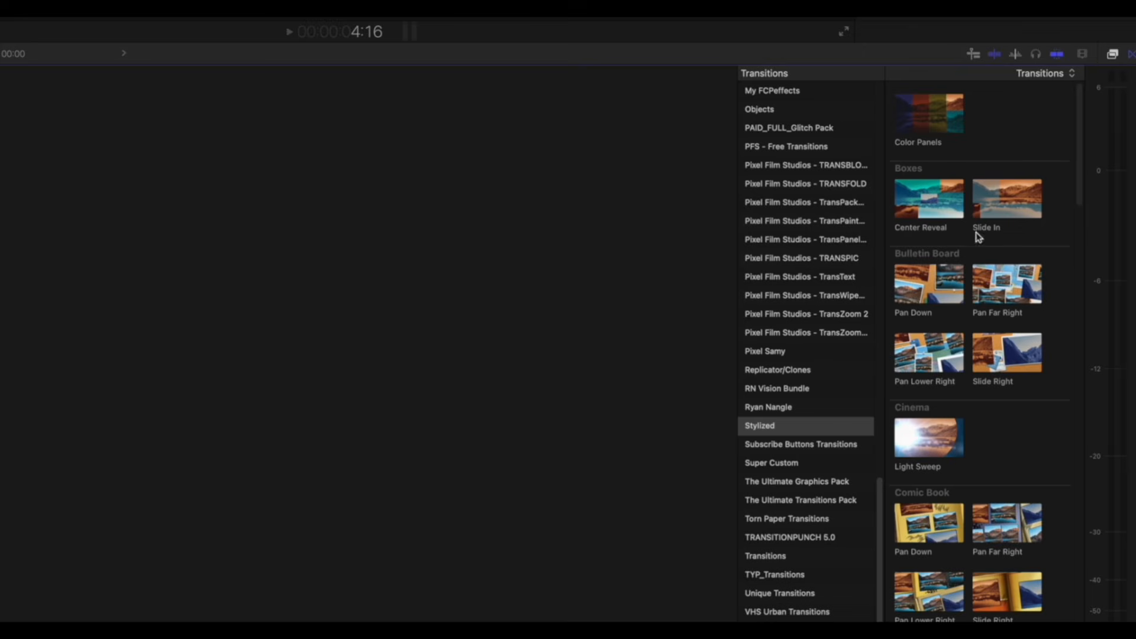
Step: Scroll through the transition categories in the Transitions browser to review the available transitions
scroll(979, 253, "down", 10)
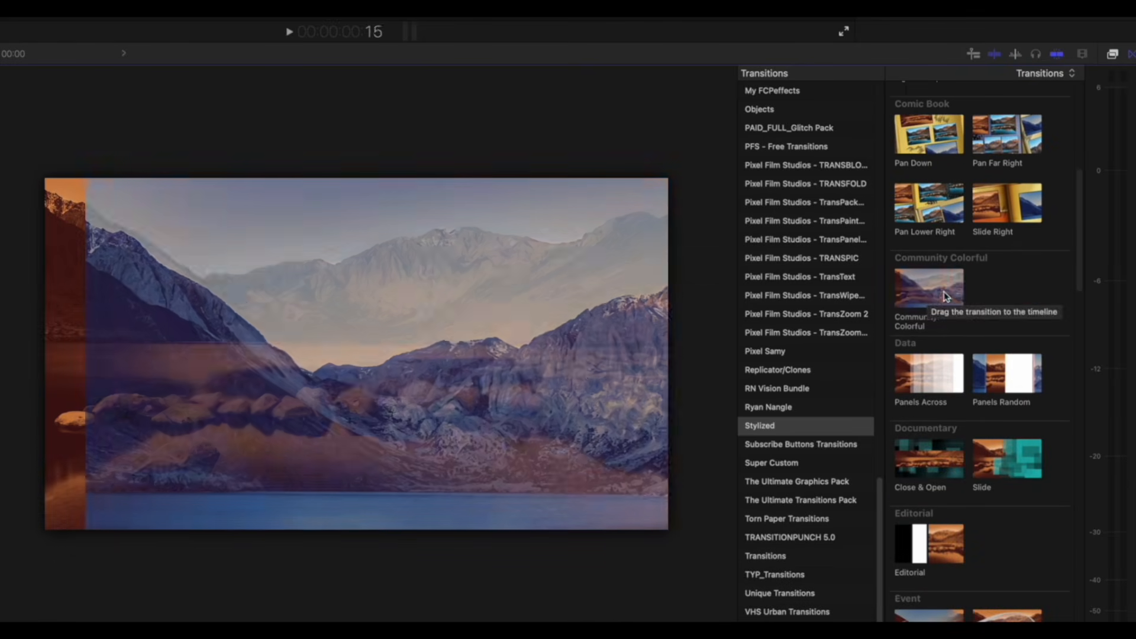
scroll(897, 294, "down", 5)
scroll(901, 266, "down", 10)
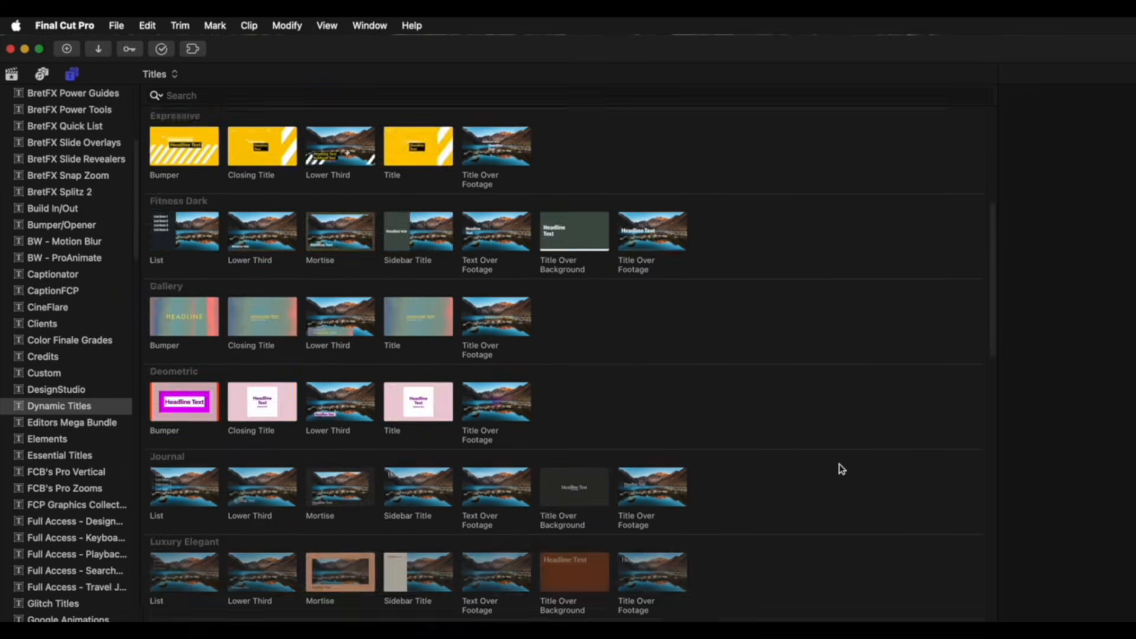
scroll(839, 467, "down", 10)
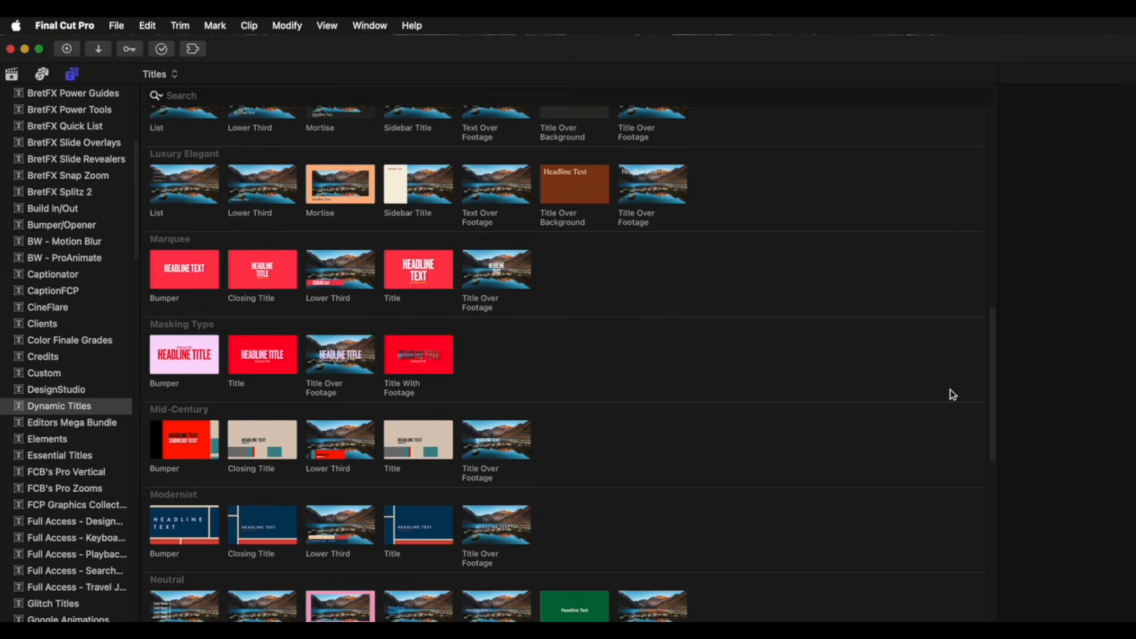
scroll(104, 458, "down", 15)
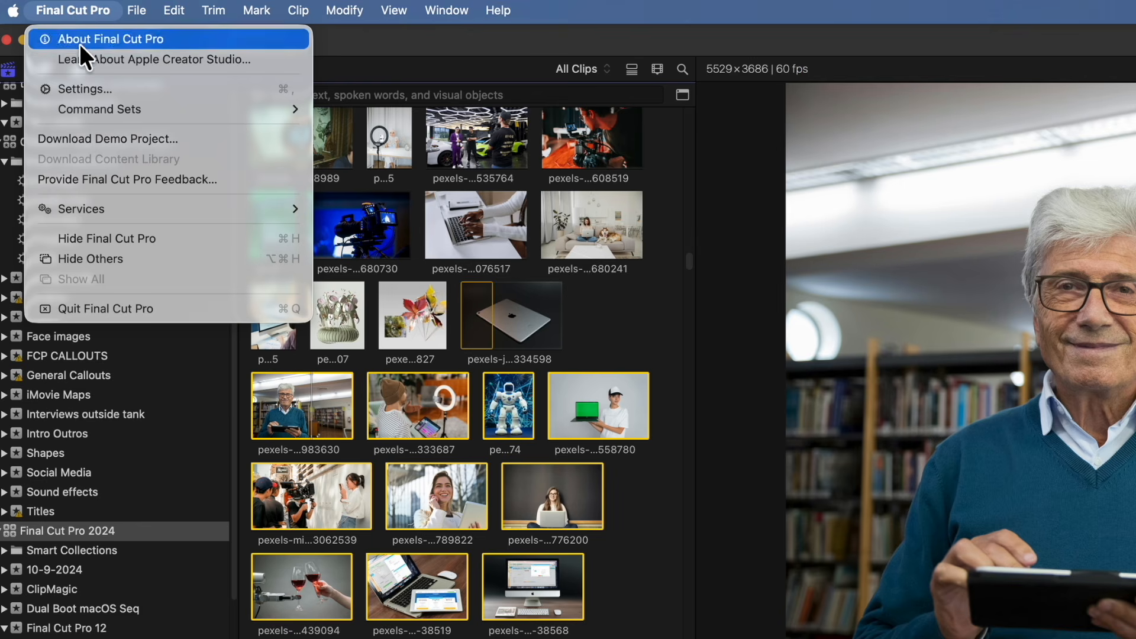
Step: Switch the active command set to Bruces Keyboards and reopen the Final Cut Pro application menu
mouse_move(90, 108)
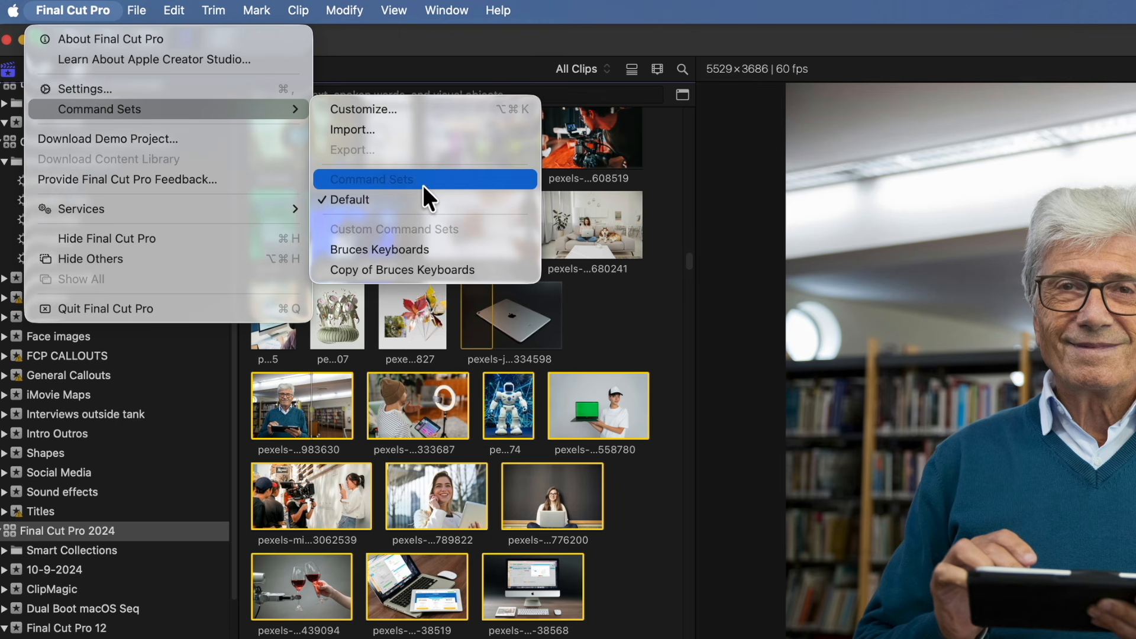
left_click(413, 249)
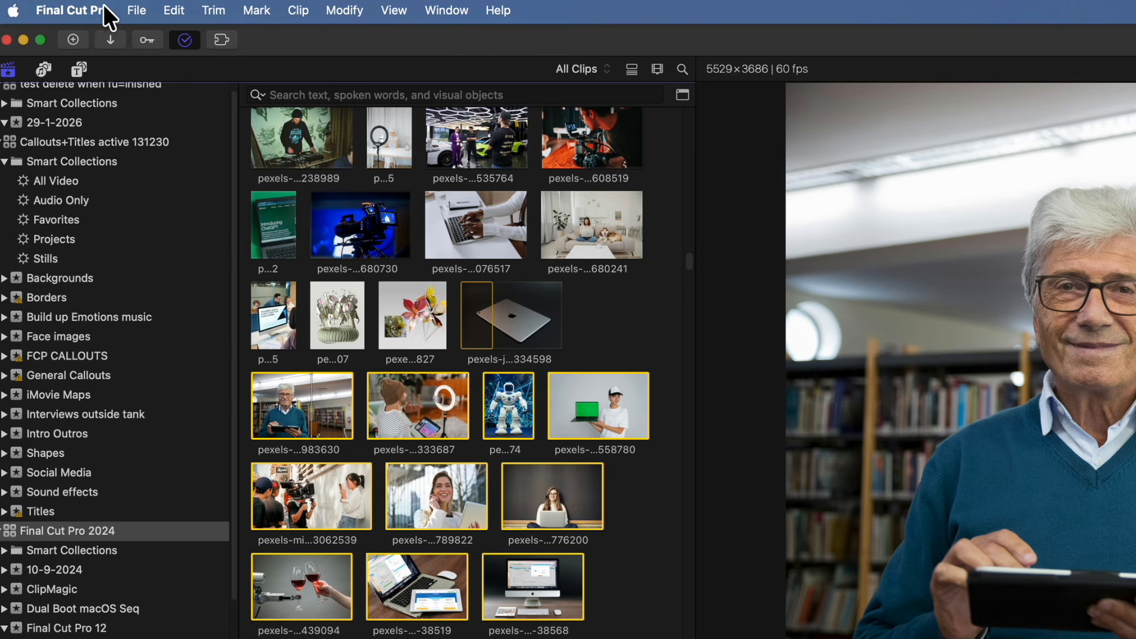
left_click(85, 5)
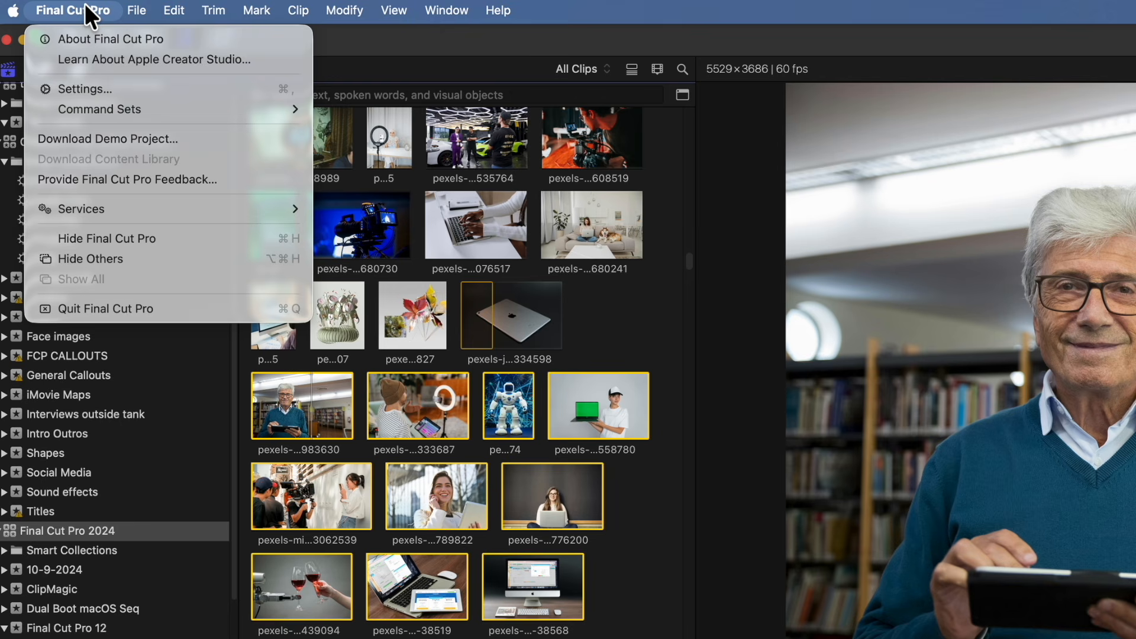